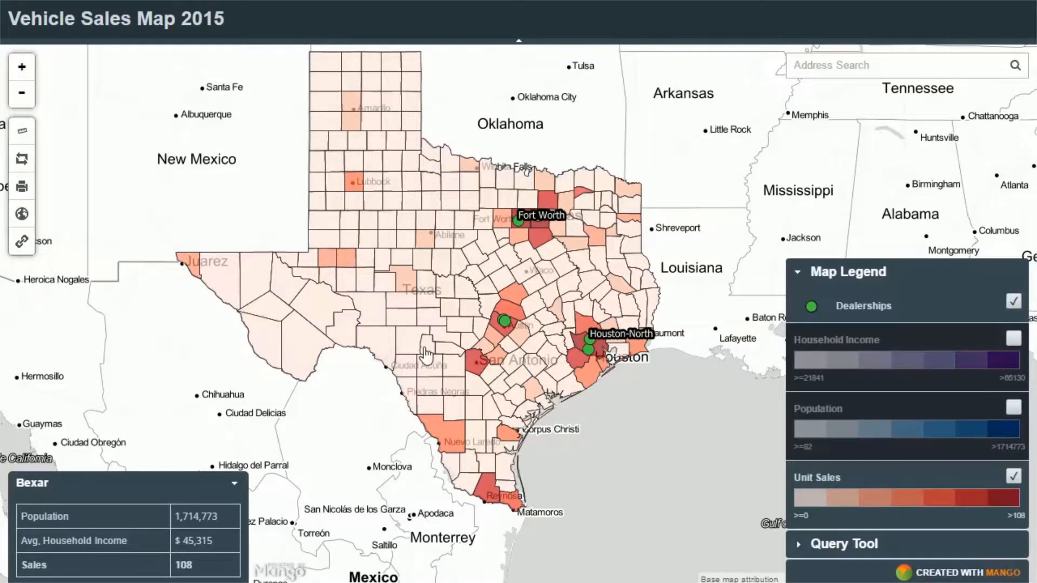
View Bexar county's figures on the finished sales map and display the Population and Household Income layers.
left_click(481, 369)
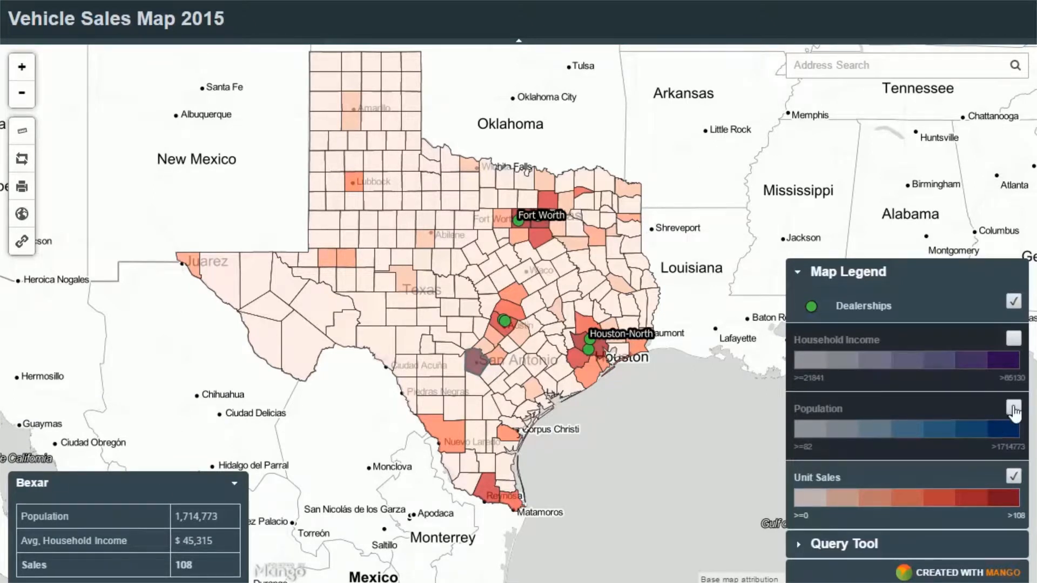
left_click(1014, 409)
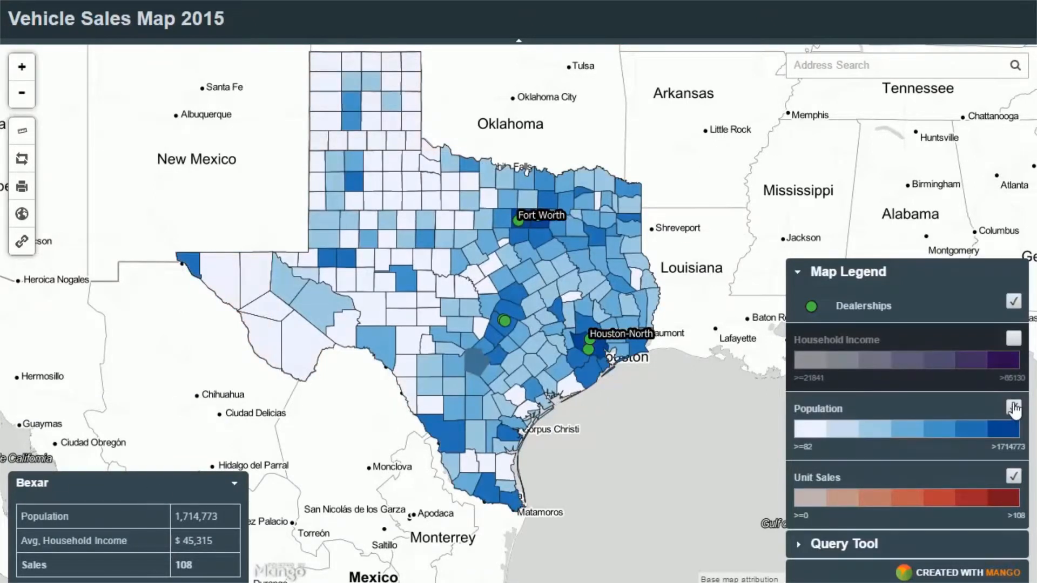
left_click(1014, 339)
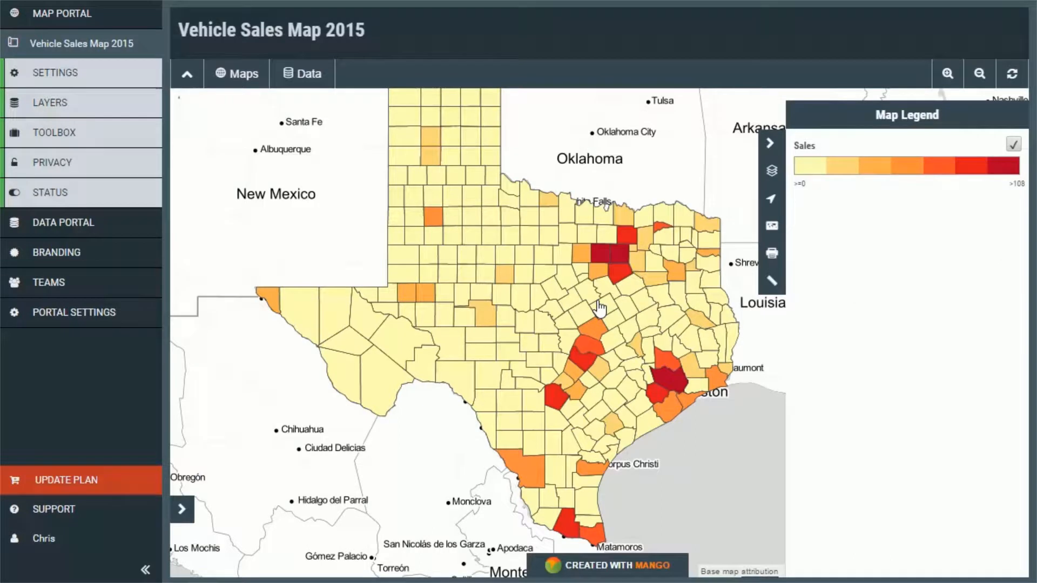
Set the fill opacity of the Sales layer's quantity style to 70%.
left_click_drag(585, 331, 557, 328)
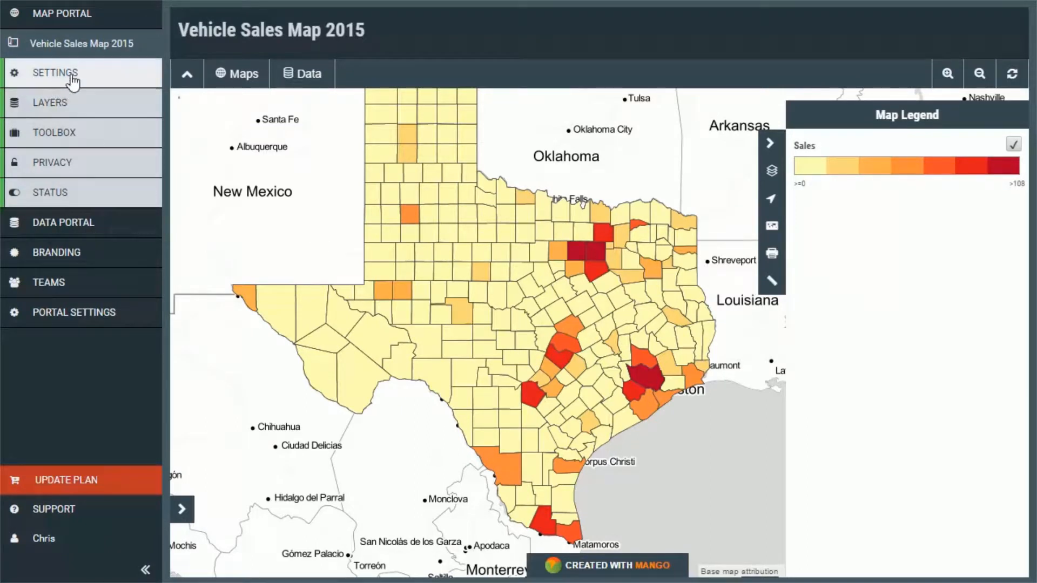
left_click(74, 100)
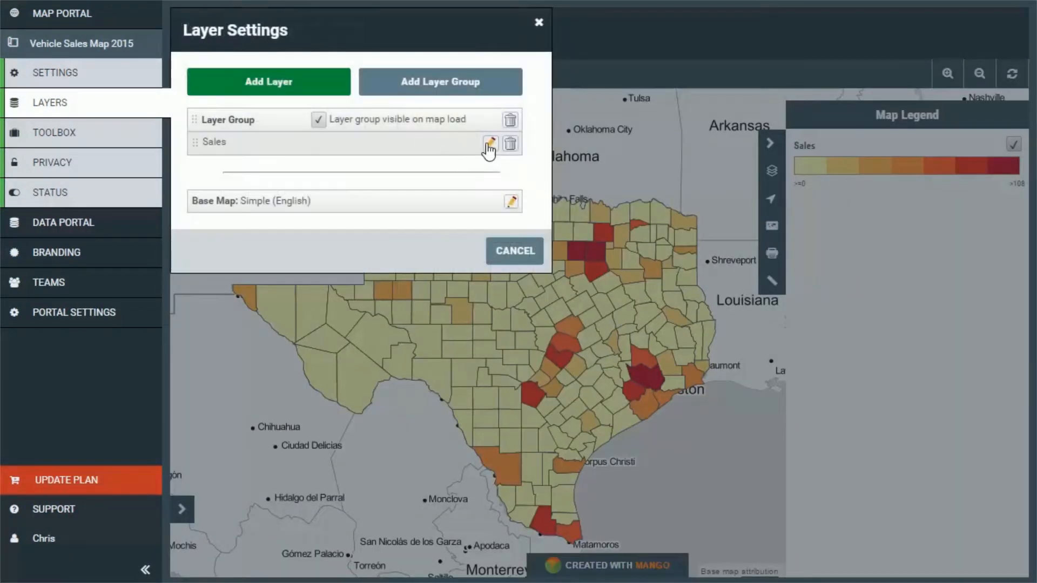
left_click(491, 145)
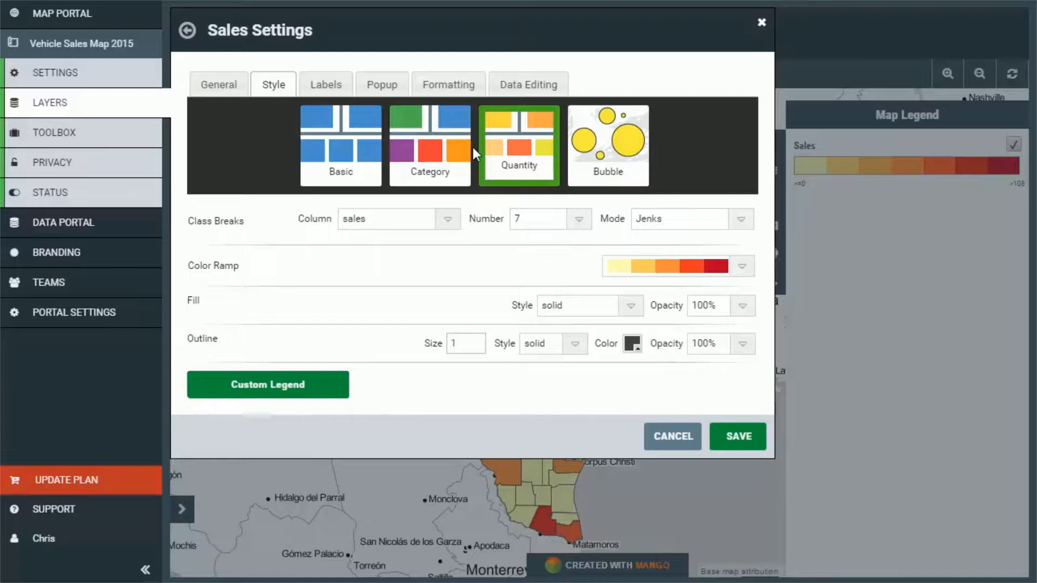
left_click(744, 306)
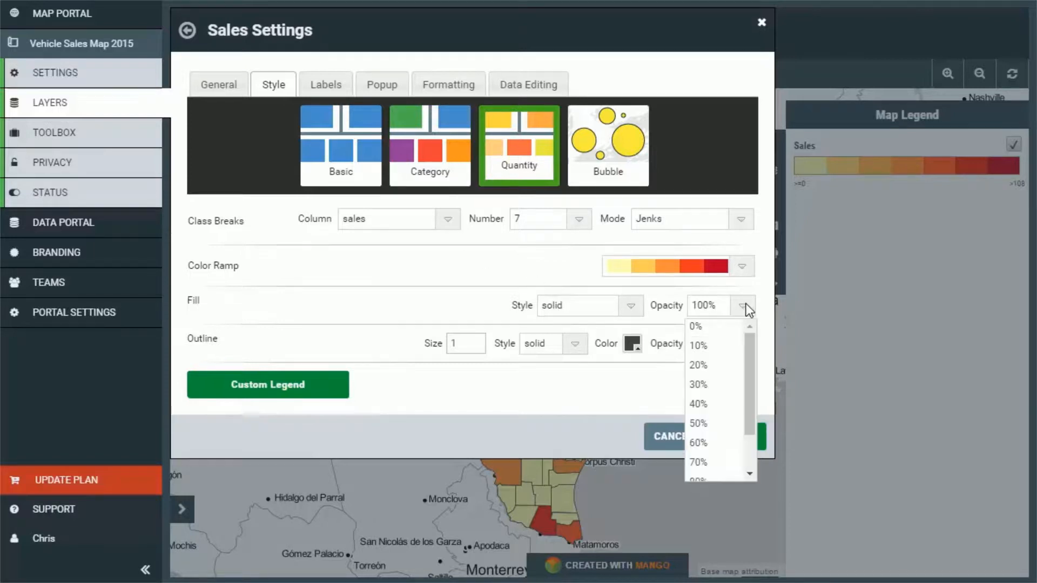
left_click(703, 464)
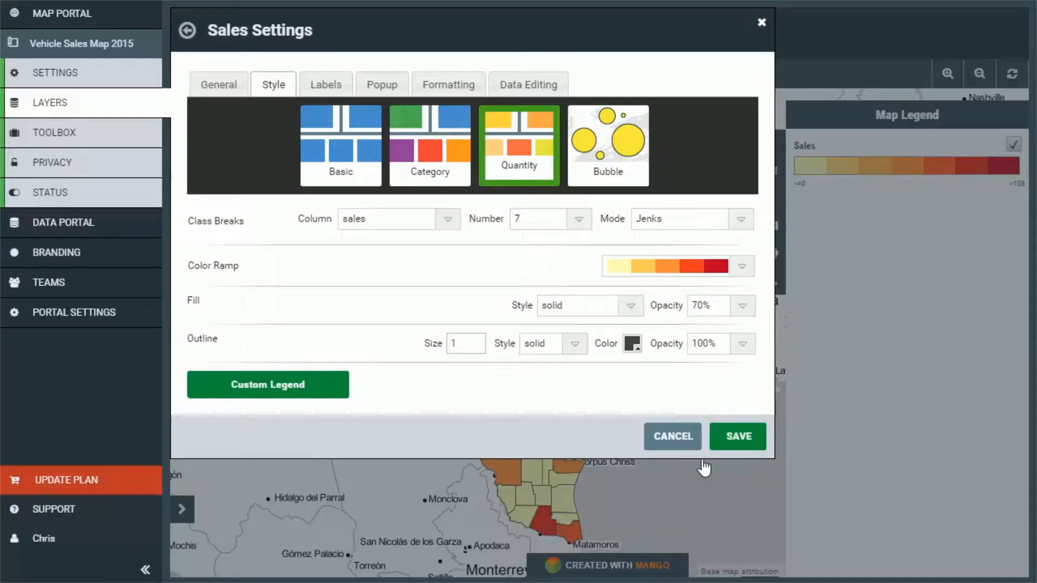
left_click(440, 185)
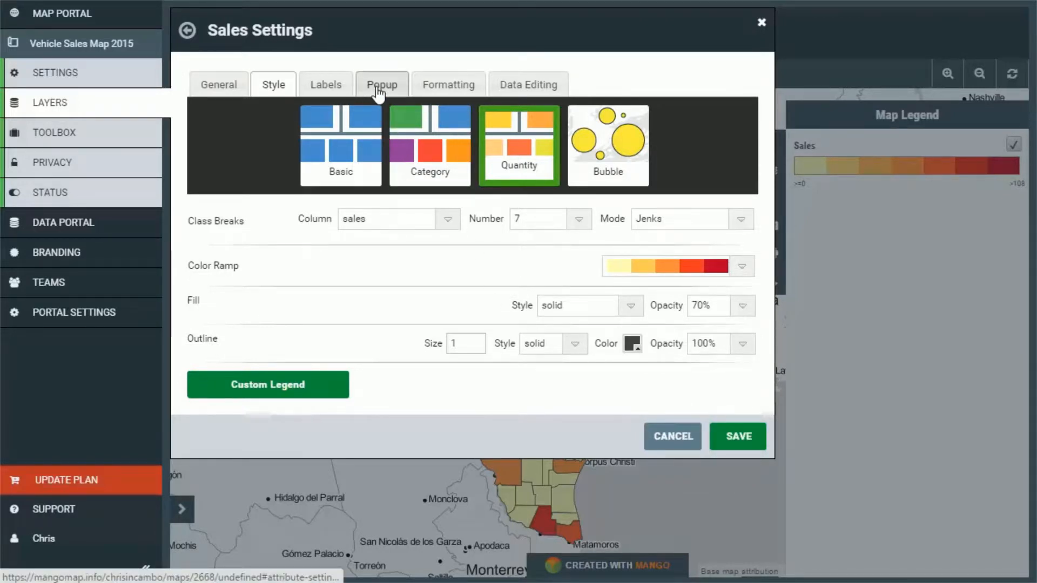
In the Sales layer's attribute formatting, hide the geoid column and label the name column "Name".
left_click(378, 89)
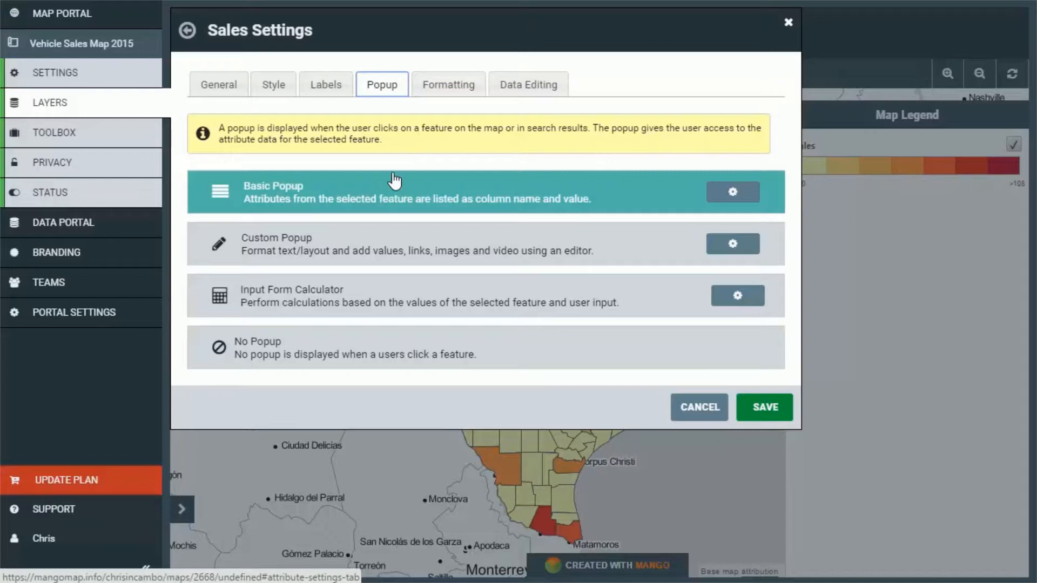
left_click(440, 84)
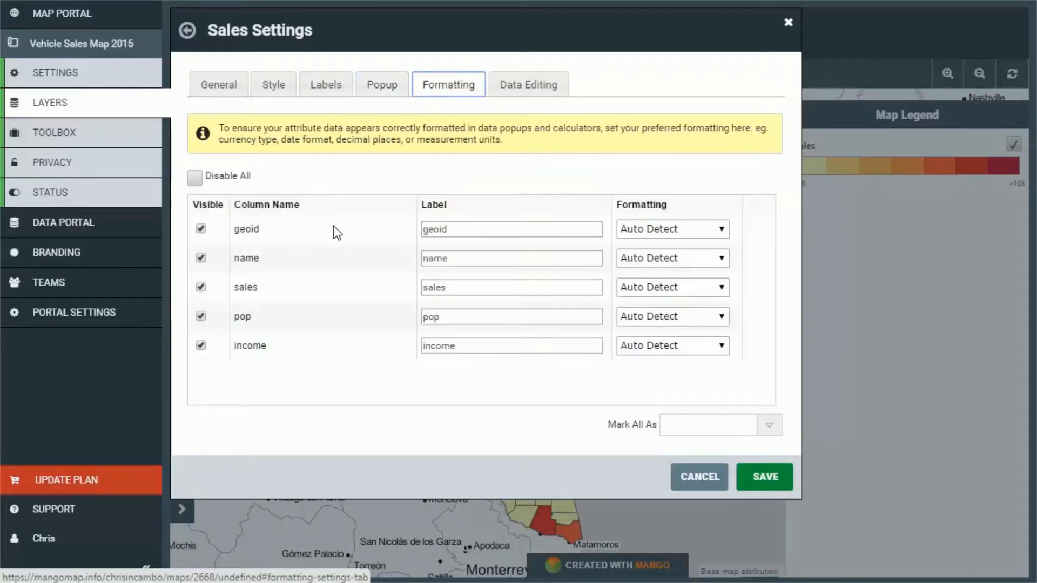
left_click(201, 229)
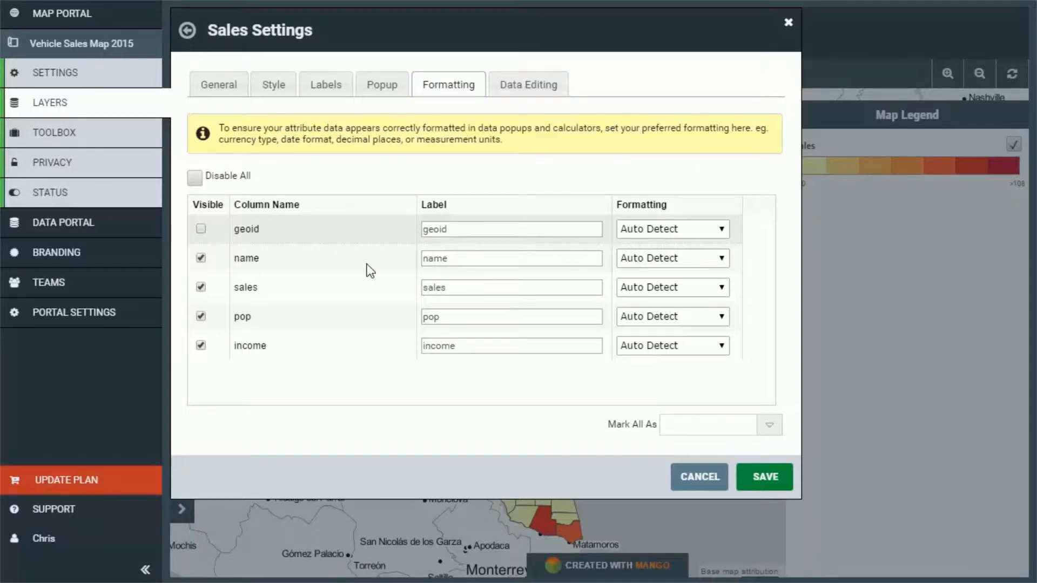
double_click(454, 259)
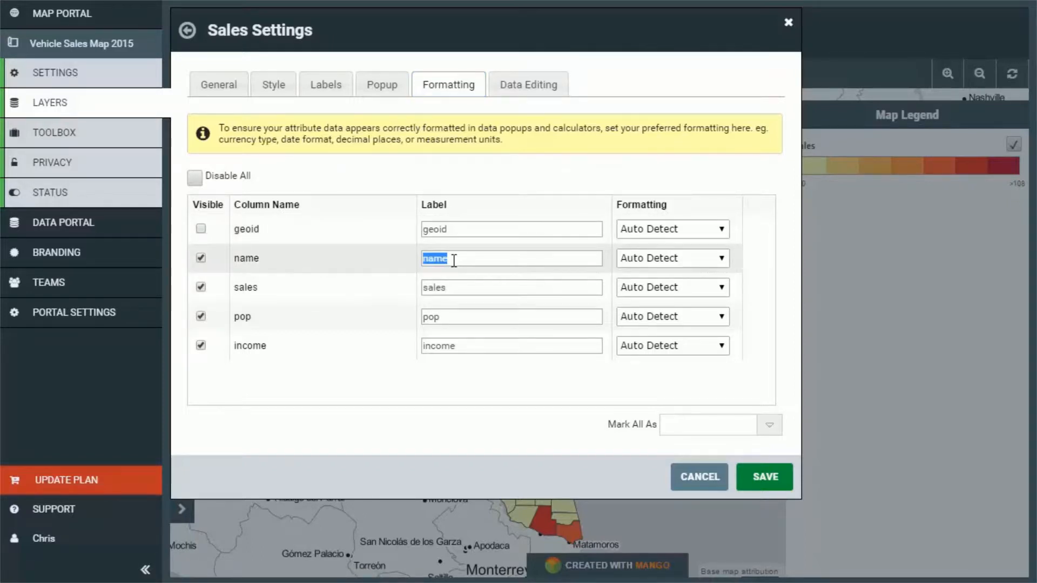
type("Name")
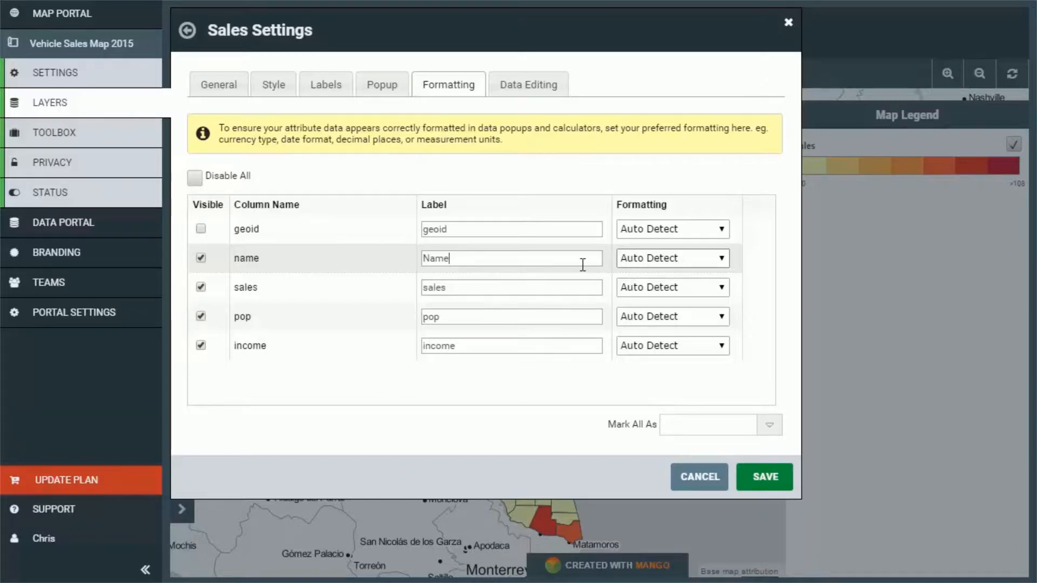
Label the sales column "Sales" and the pop column "Population".
double_click(496, 291)
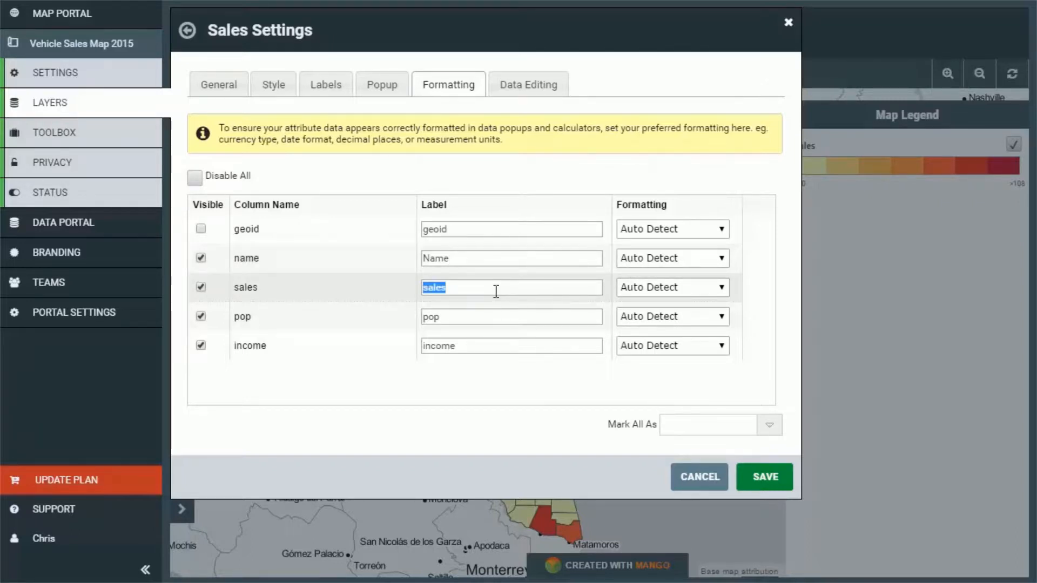
type("Sales")
double_click(451, 319)
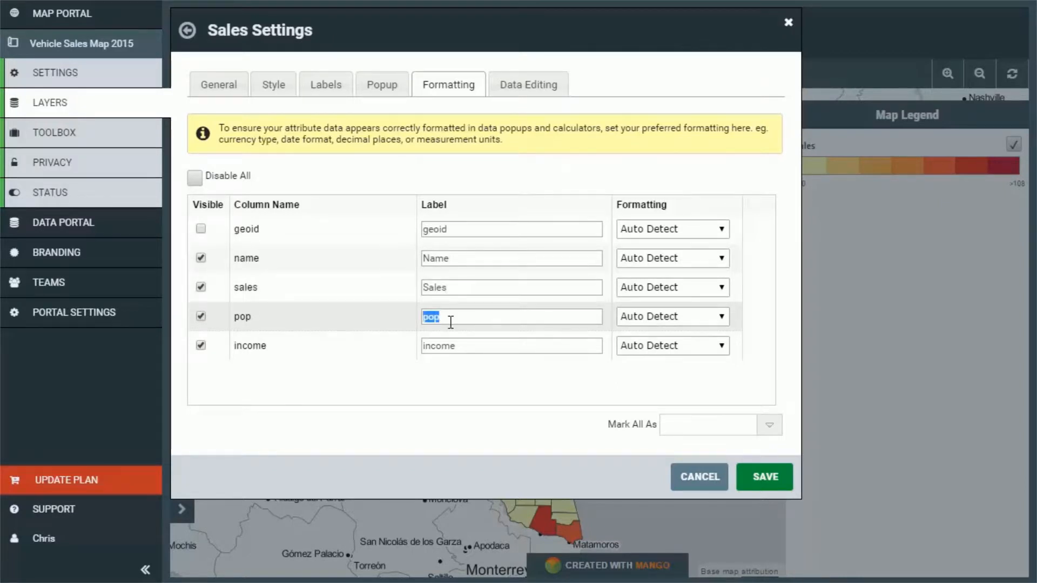
type("Population")
Label the income column "Median Household Income" and format its values as Dollars ($).
double_click(444, 350)
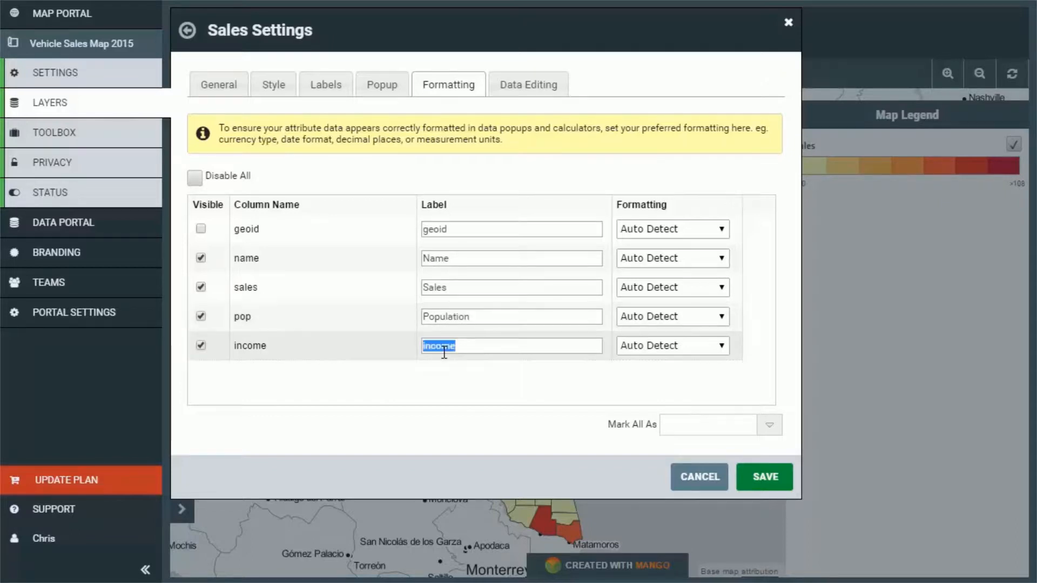
type("Median Household Income")
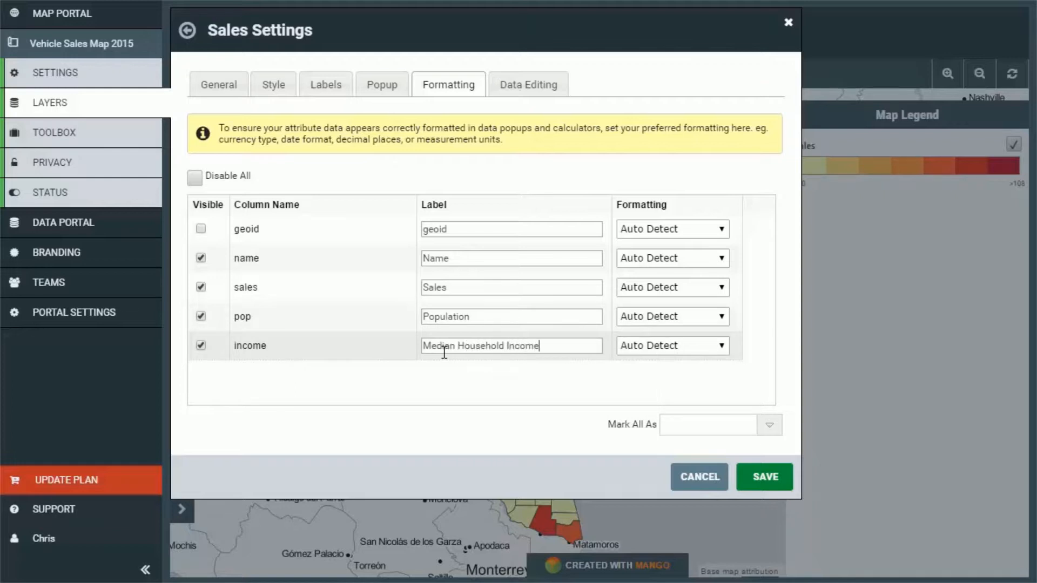
left_click(666, 347)
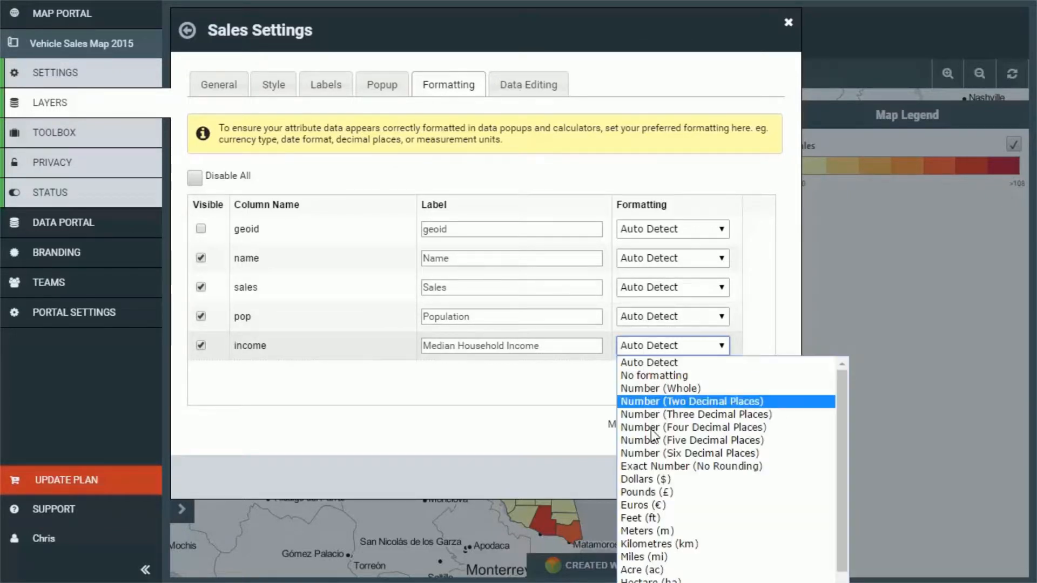
left_click(651, 481)
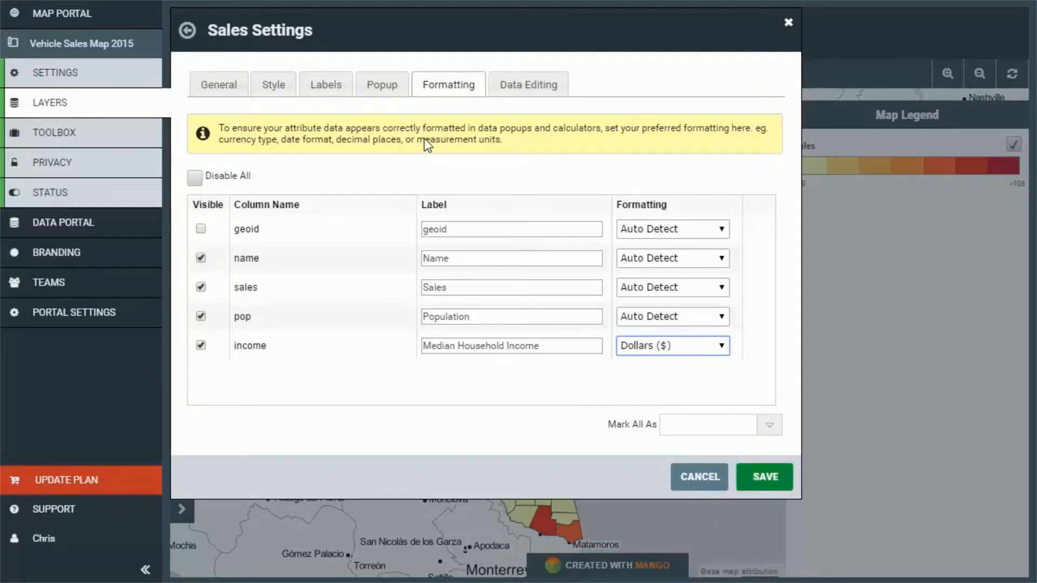
Open the custom popup editor for the Sales layer and use the name attribute as the popup title.
left_click(384, 91)
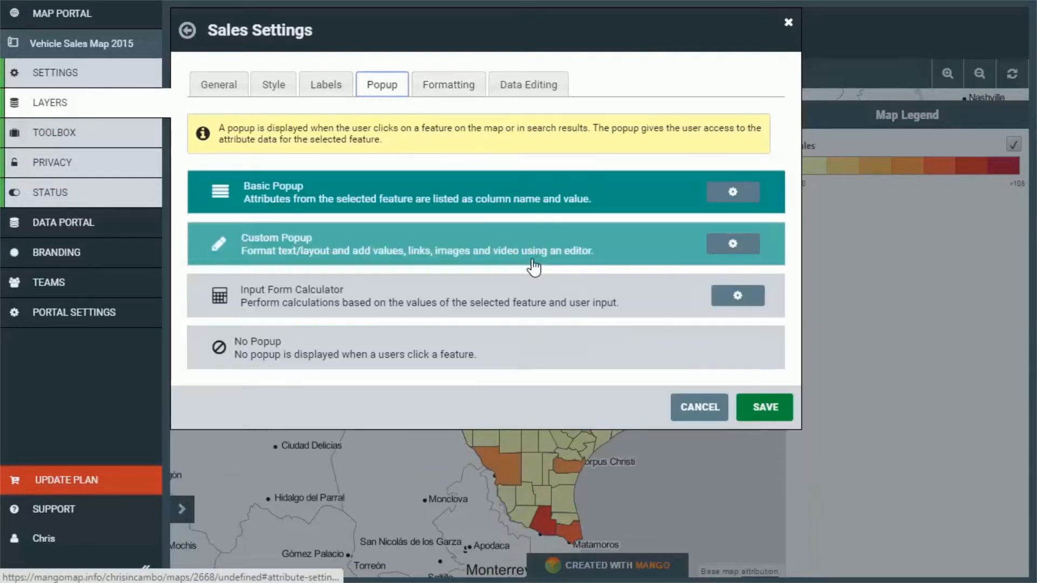
left_click(735, 245)
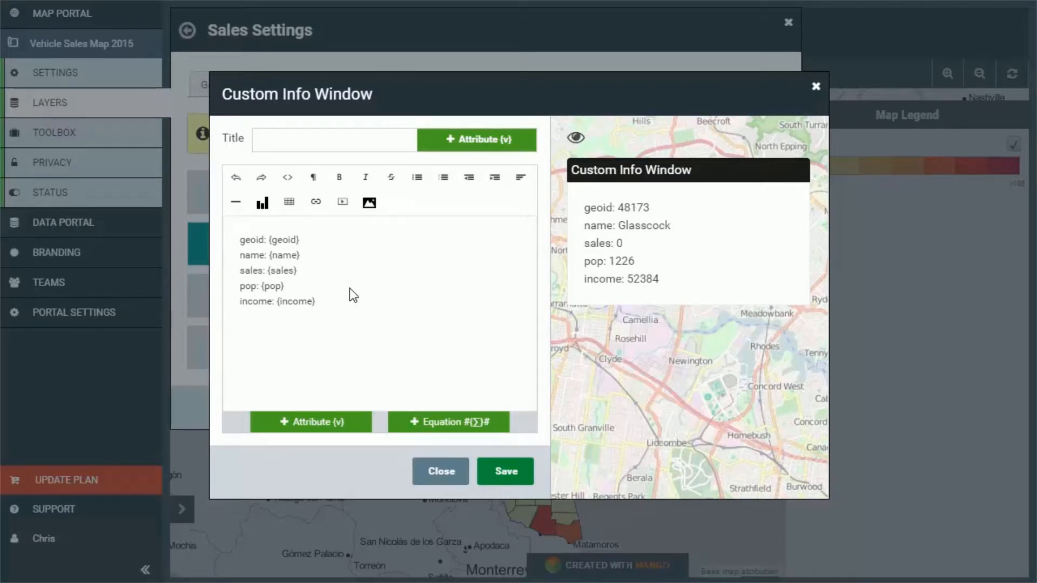
left_click(350, 134)
left_click(443, 145)
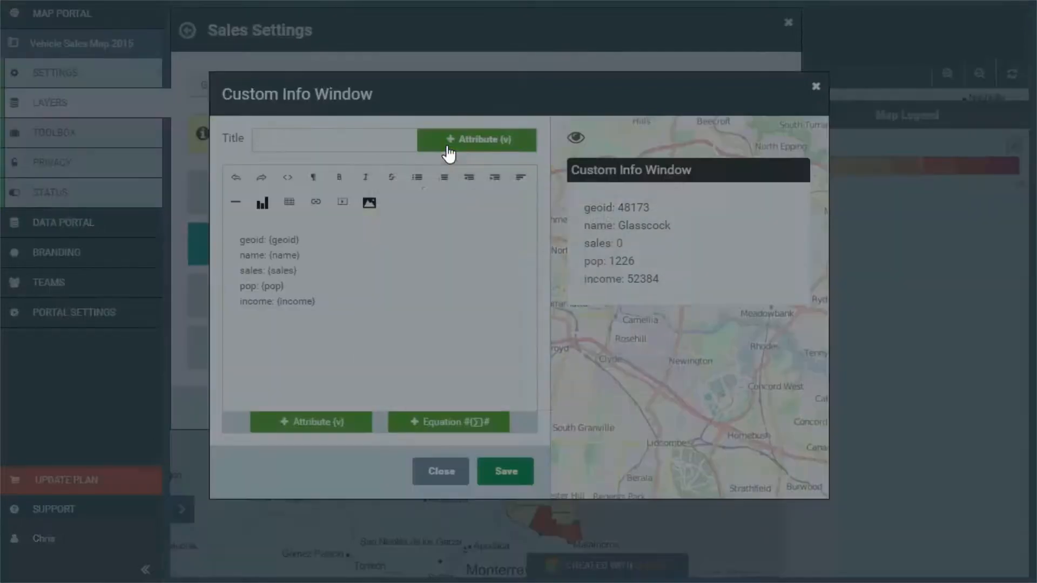
double_click(386, 281)
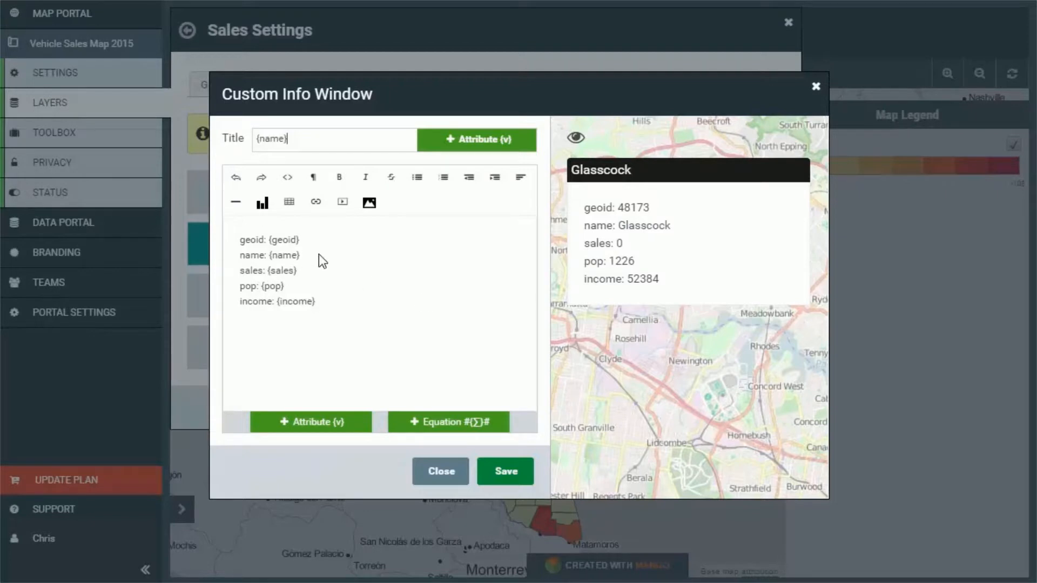
Remove the geoid and name lines from the popup body and insert a table with 3 rows and 2 columns there.
left_click_drag(323, 261, 226, 242)
key("BackSpace")
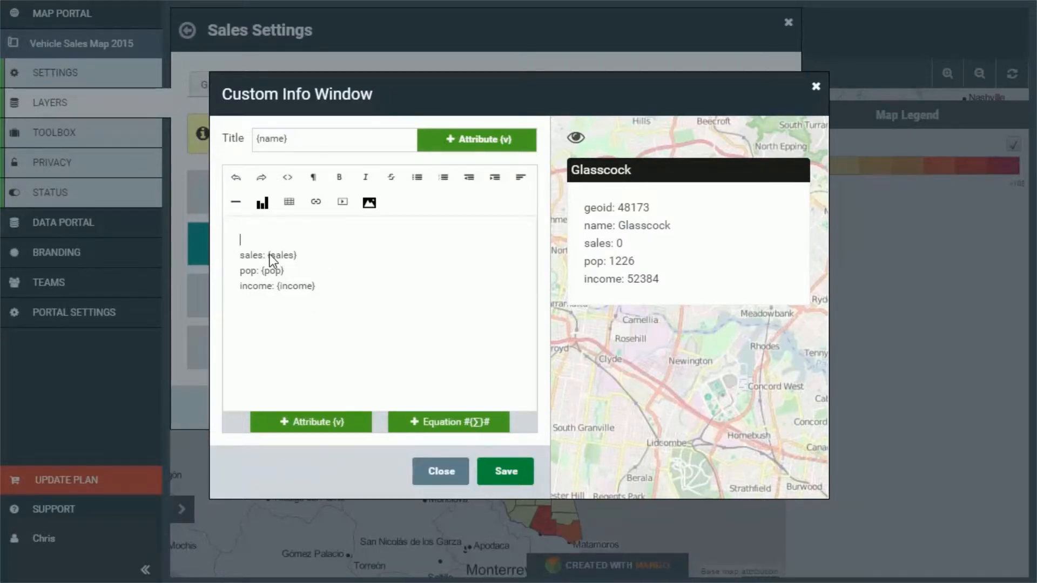
left_click(290, 204)
left_click(343, 238)
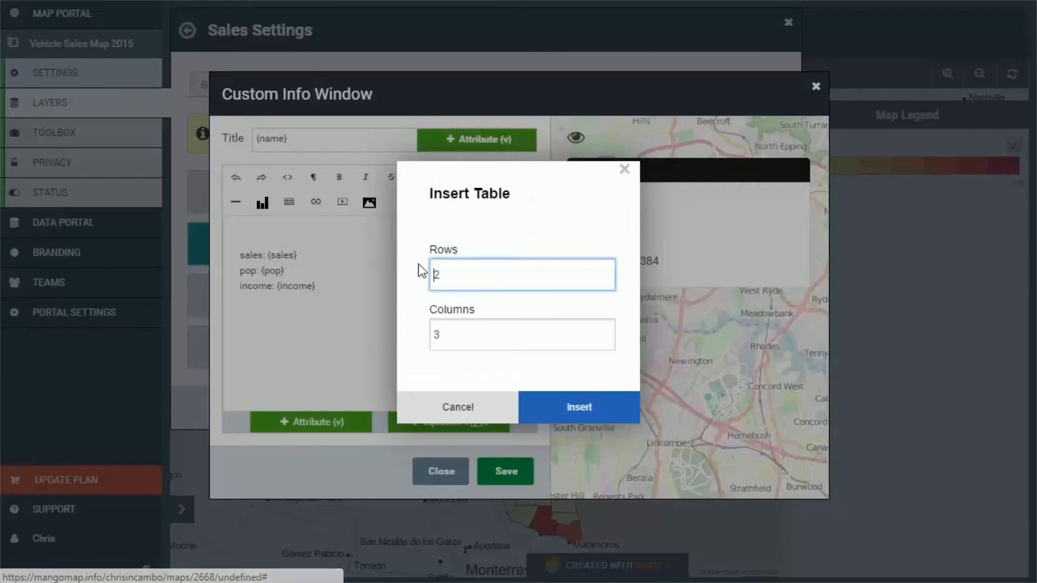
double_click(491, 281)
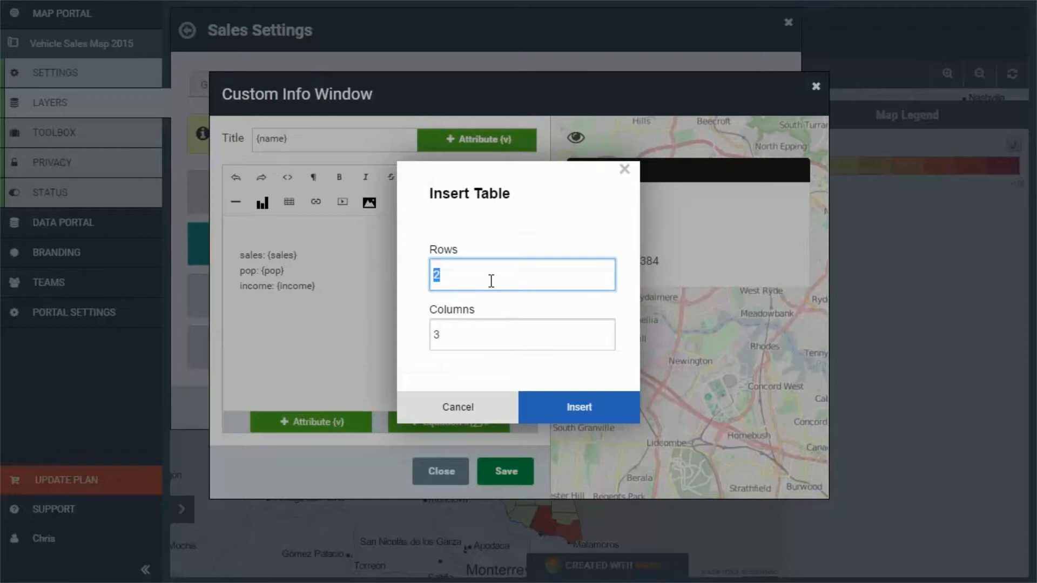
type("3")
key("Tab")
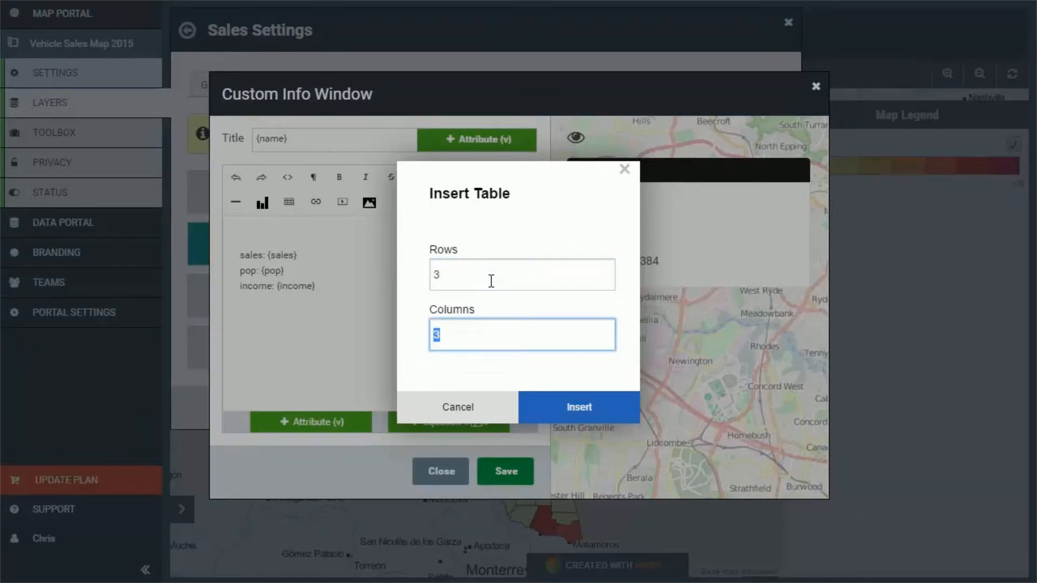
type("2")
left_click(588, 413)
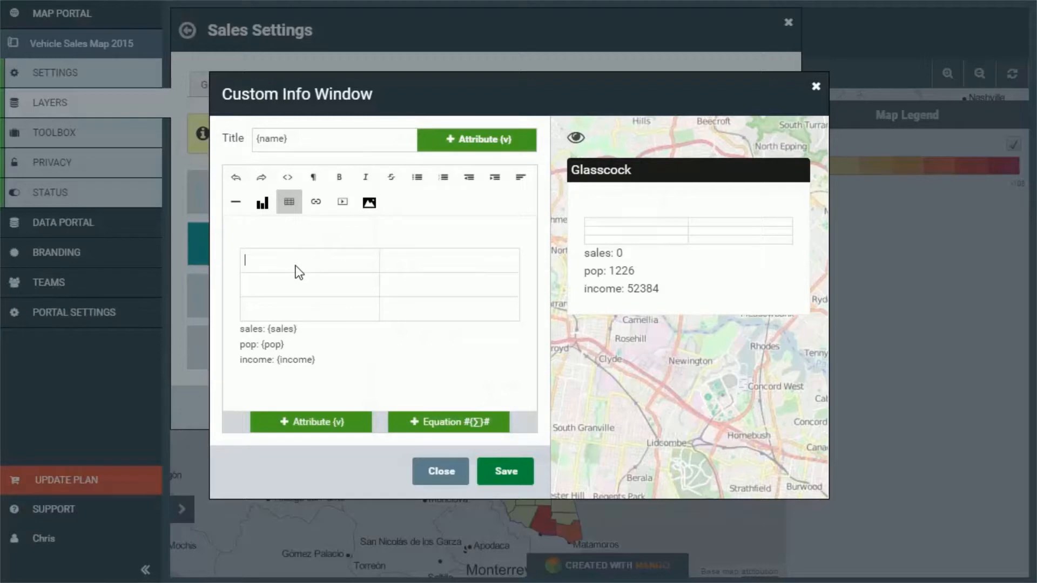
Fill the table's first row with the label "Sales" and the sales attribute variable.
type("Sales")
left_click(489, 267)
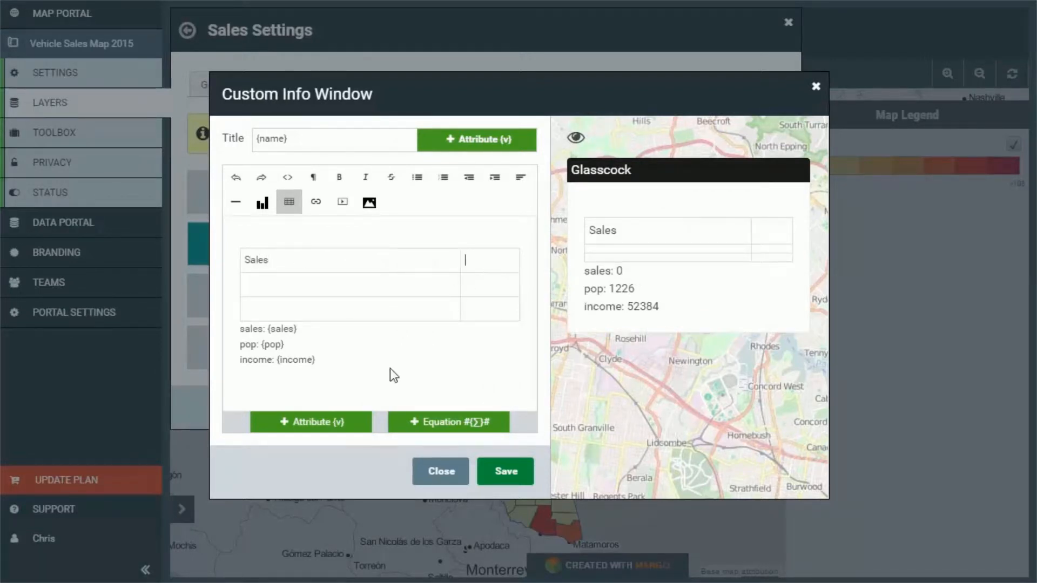
left_click(313, 422)
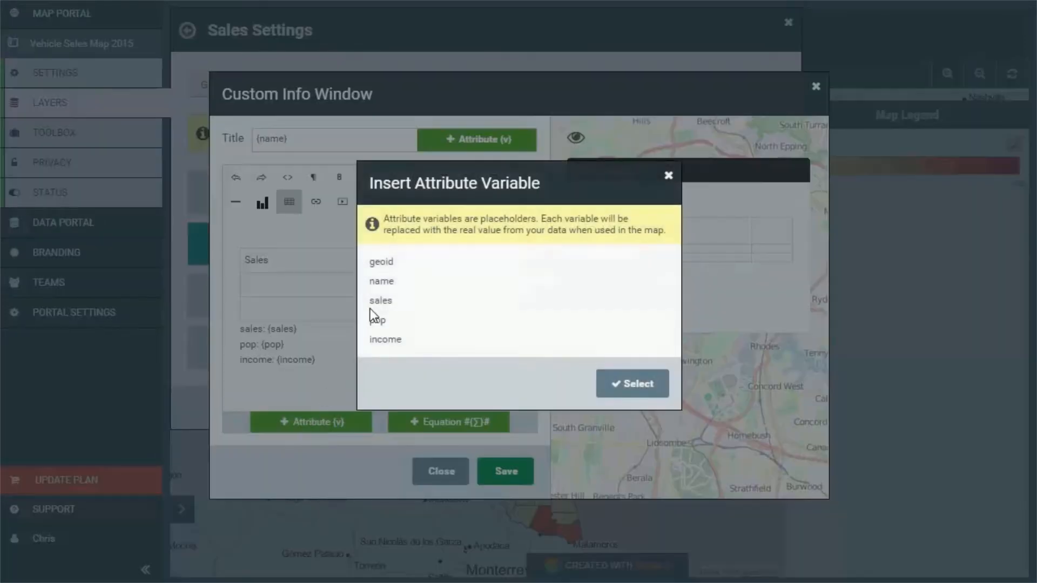
left_click(389, 307)
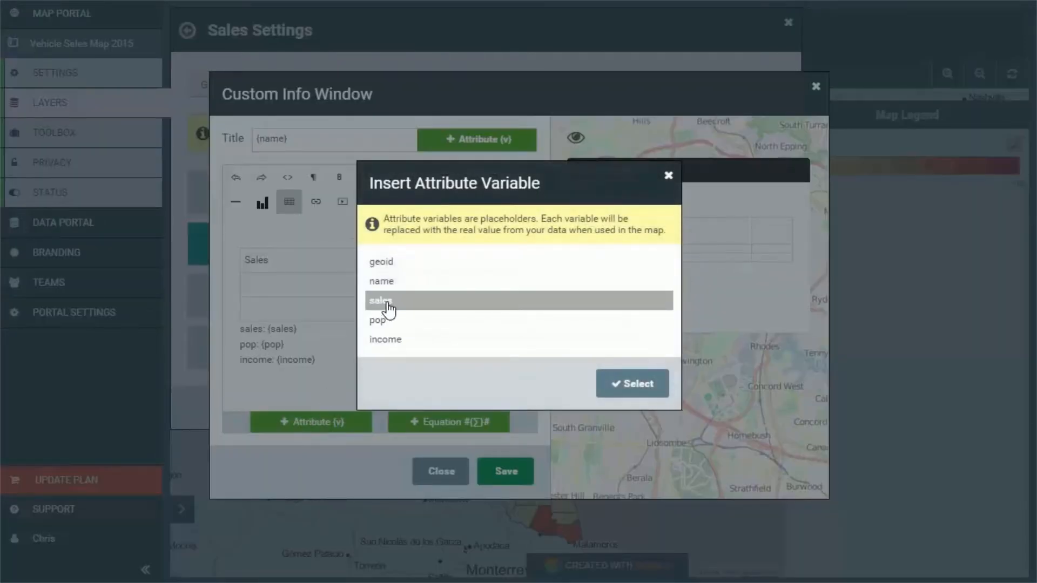
left_click(637, 384)
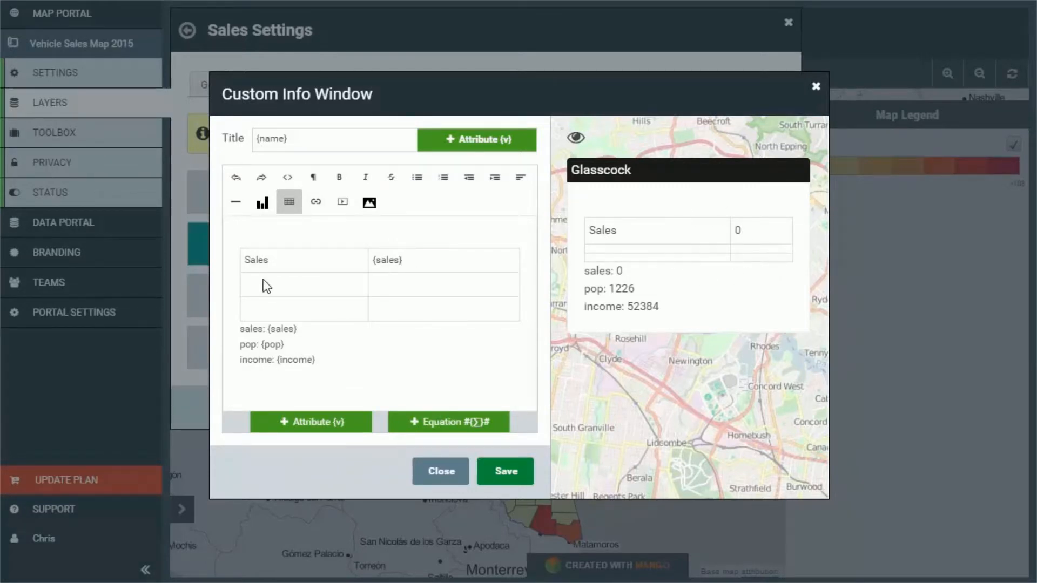
Fill the table's second row with the label "Population" and the pop attribute variable.
left_click(344, 284)
type("Population")
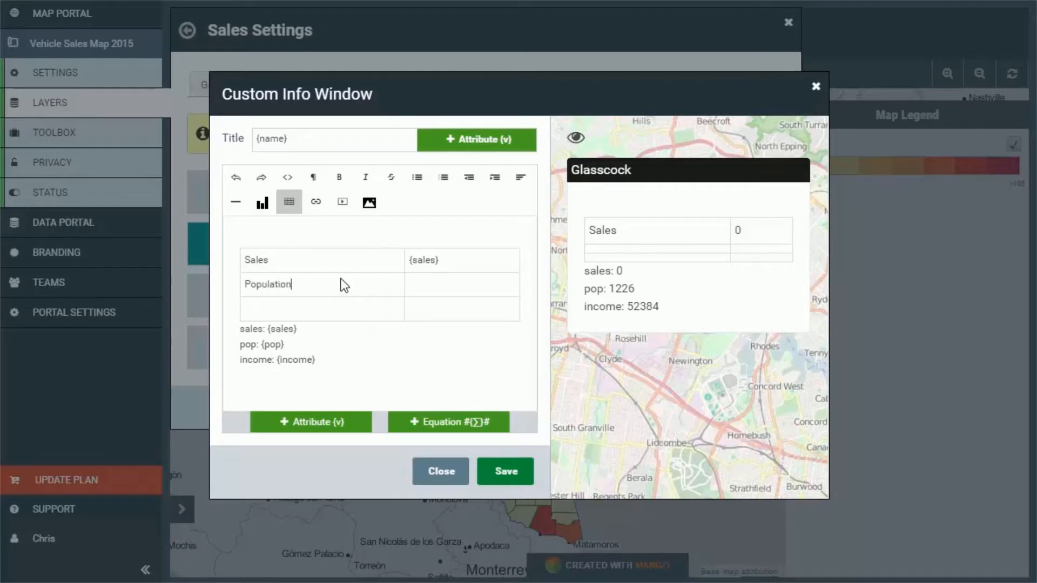
left_click(447, 296)
left_click(309, 424)
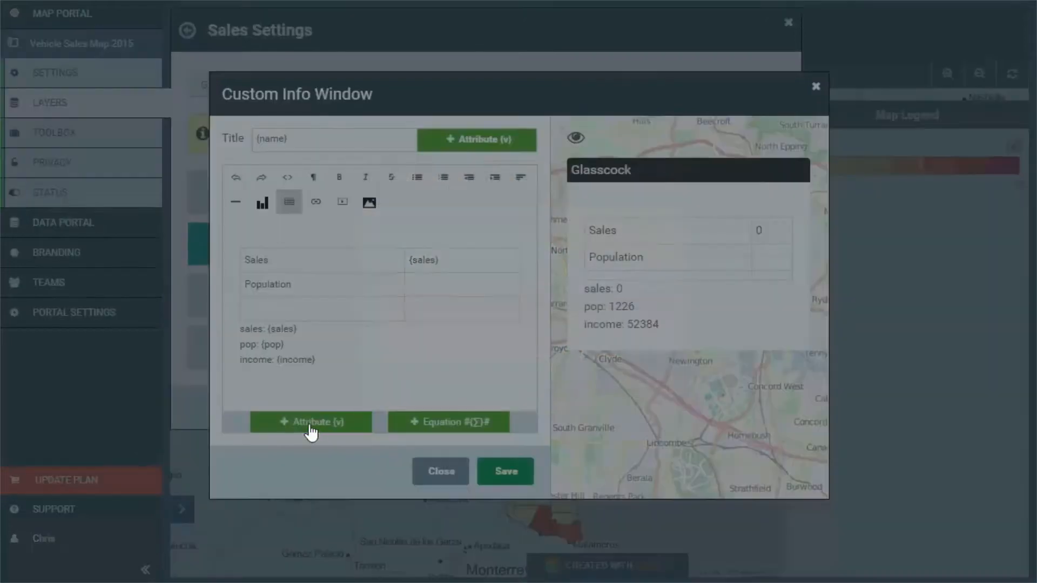
left_click(374, 322)
left_click(621, 385)
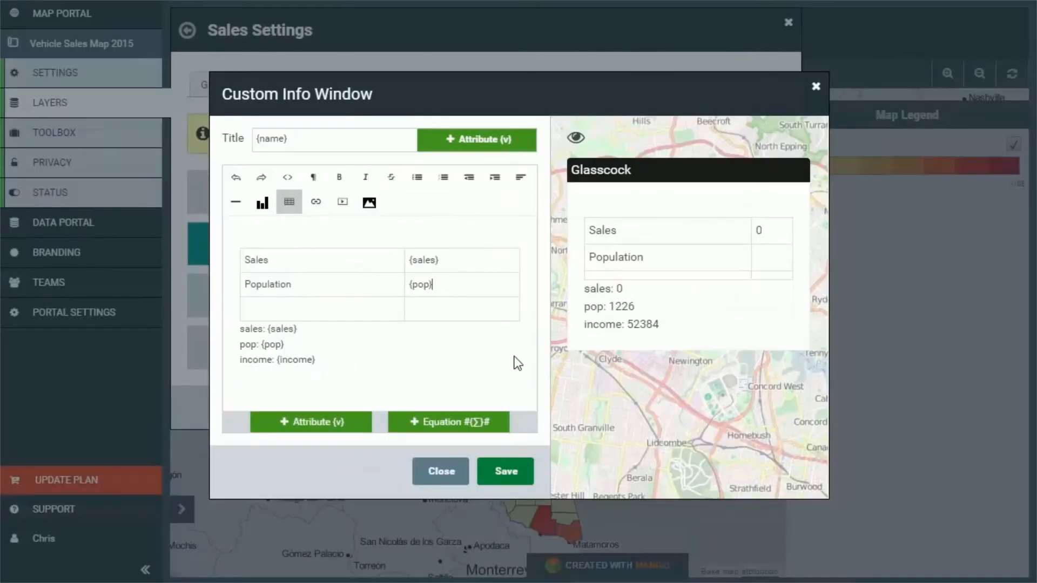
Fill the table's third row with the label "Median Household Income" and the income attribute variable.
left_click(323, 319)
type("Median ")
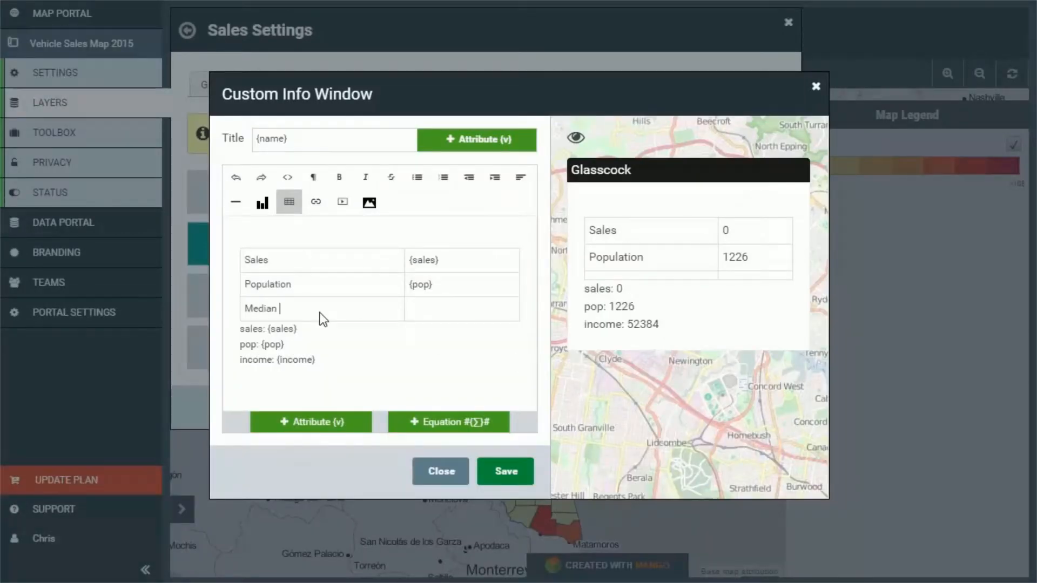
type("Household Income")
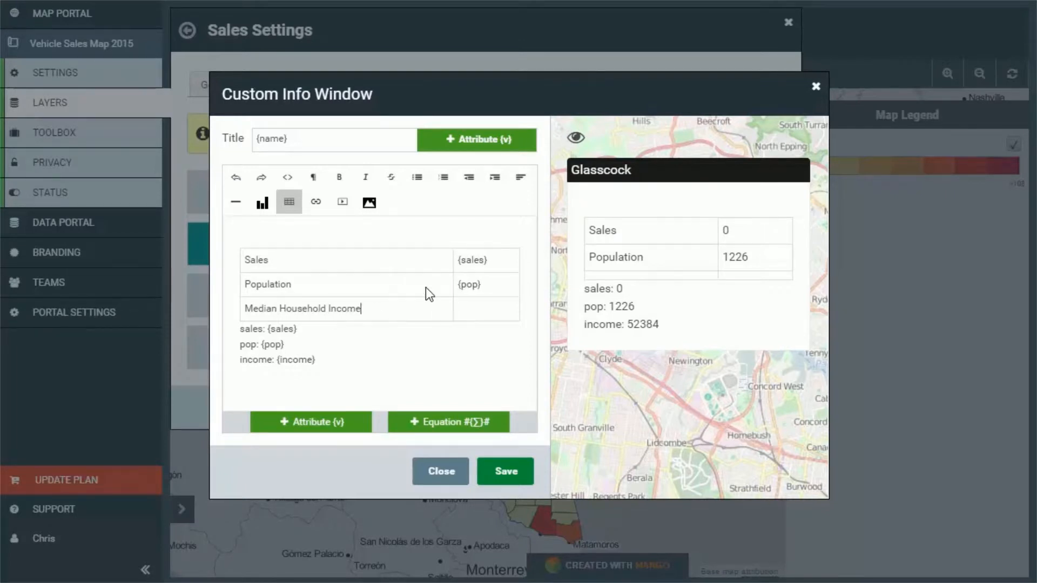
left_click(297, 427)
left_click(387, 340)
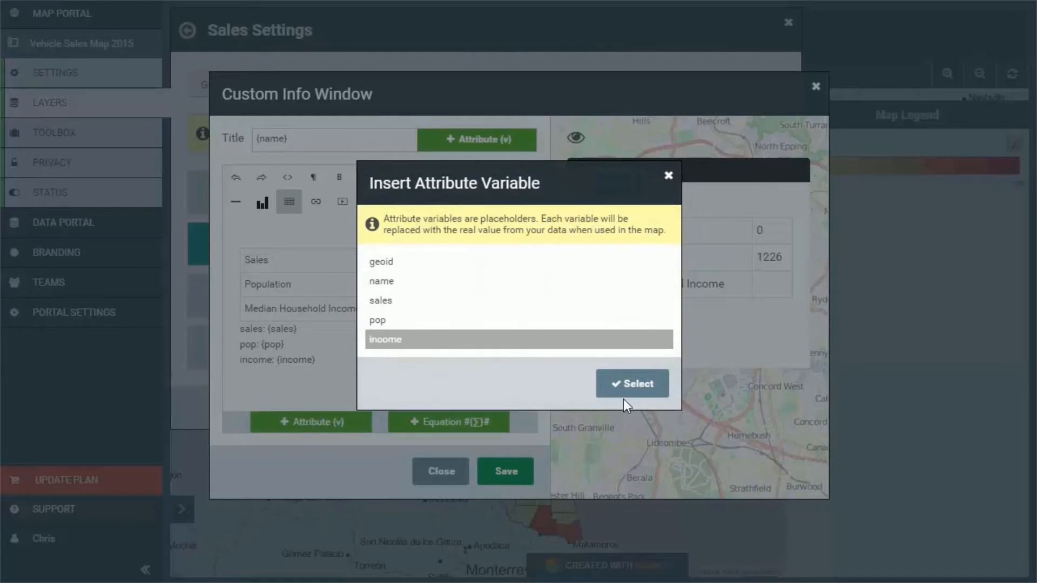
left_click(631, 383)
Delete the leftover sales, pop and income text lines below the table and add a blank line above it.
left_click_drag(316, 360, 239, 324)
key("BackSpace")
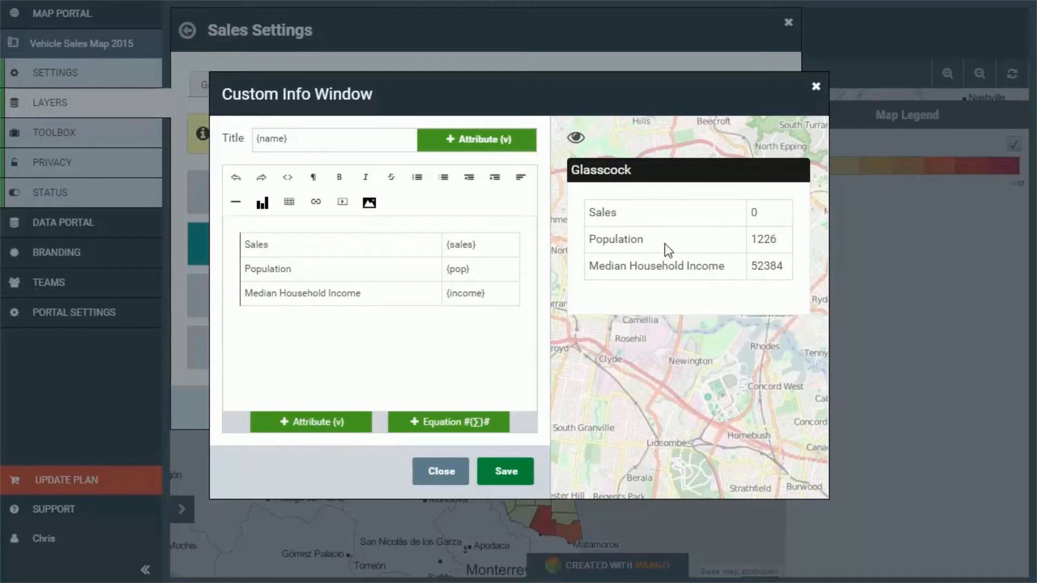
key("Return")
Save the custom popup and the Sales layer settings, and open the popup of Bexar county on the map.
left_click(512, 465)
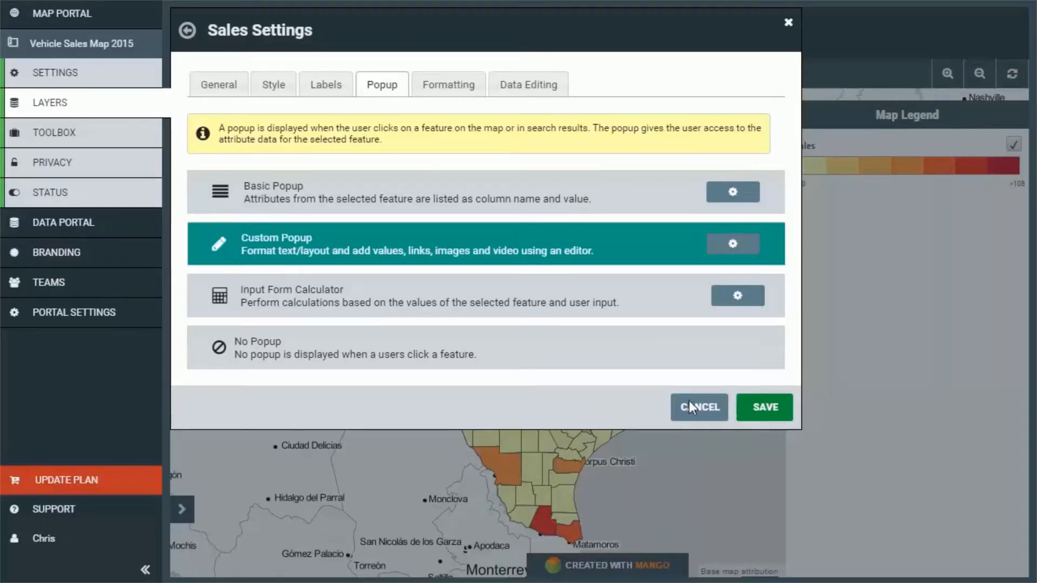
left_click(766, 410)
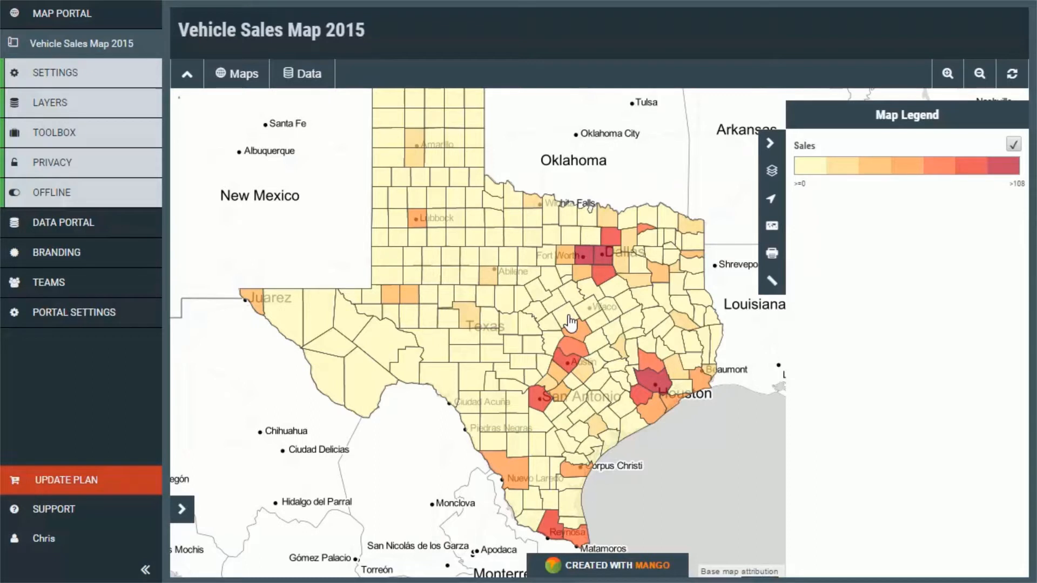
left_click(540, 404)
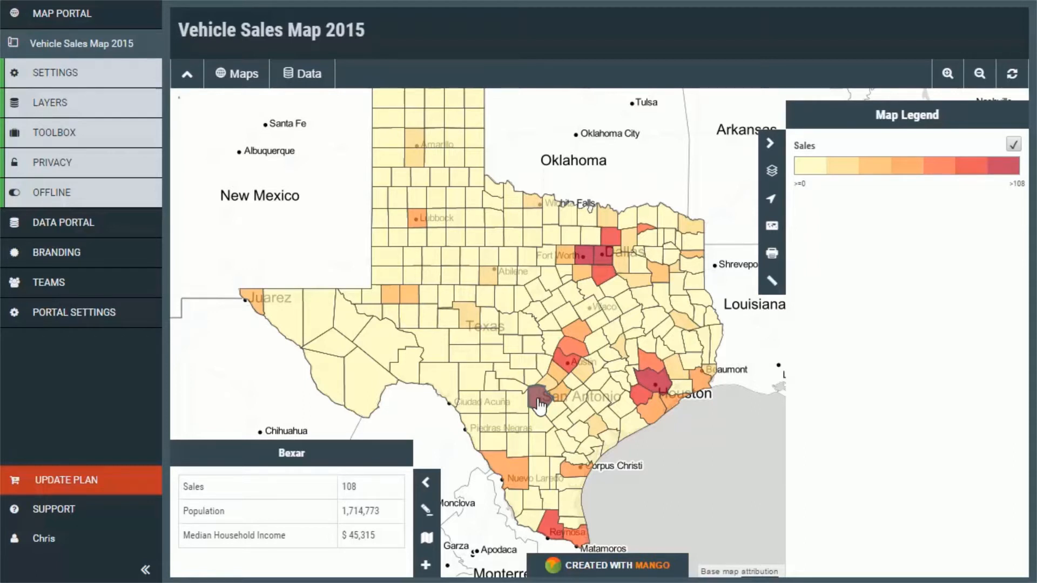
Add the existing Sales Data polygon dataset to the map as a second layer.
left_click(81, 102)
left_click(258, 88)
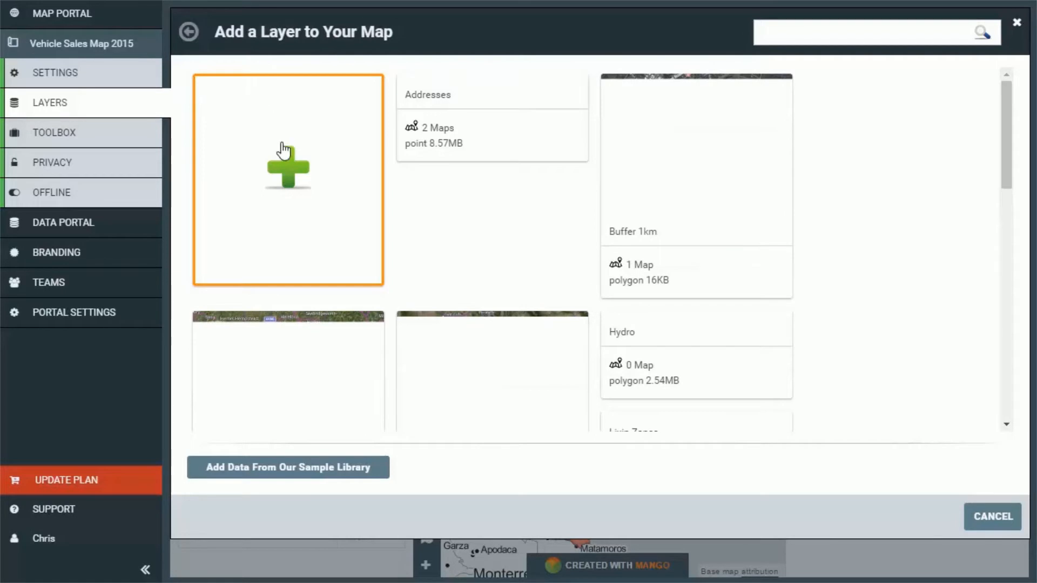
scroll(282, 197, "down", 8)
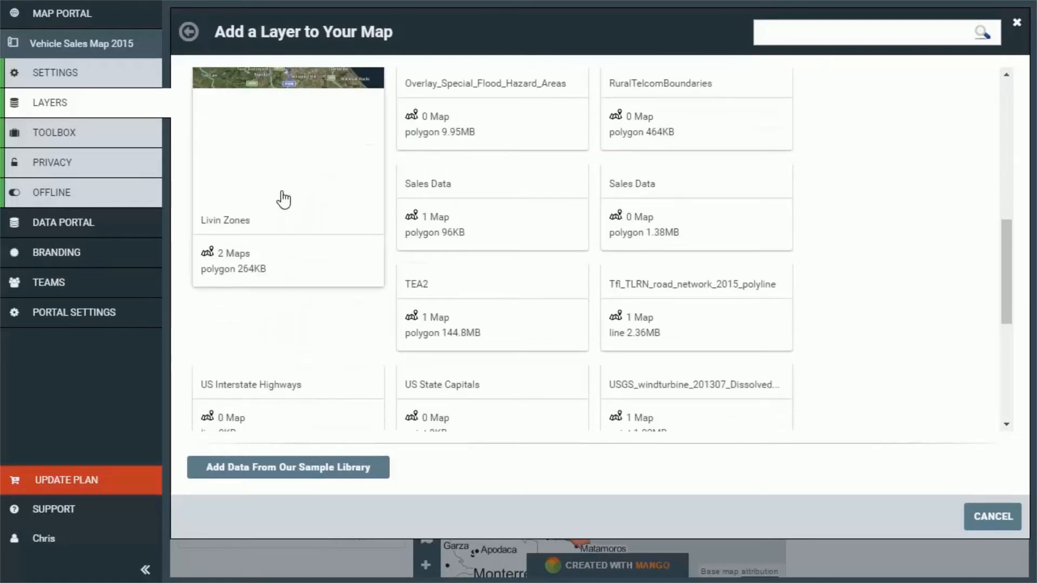
scroll(283, 200, "up", 6)
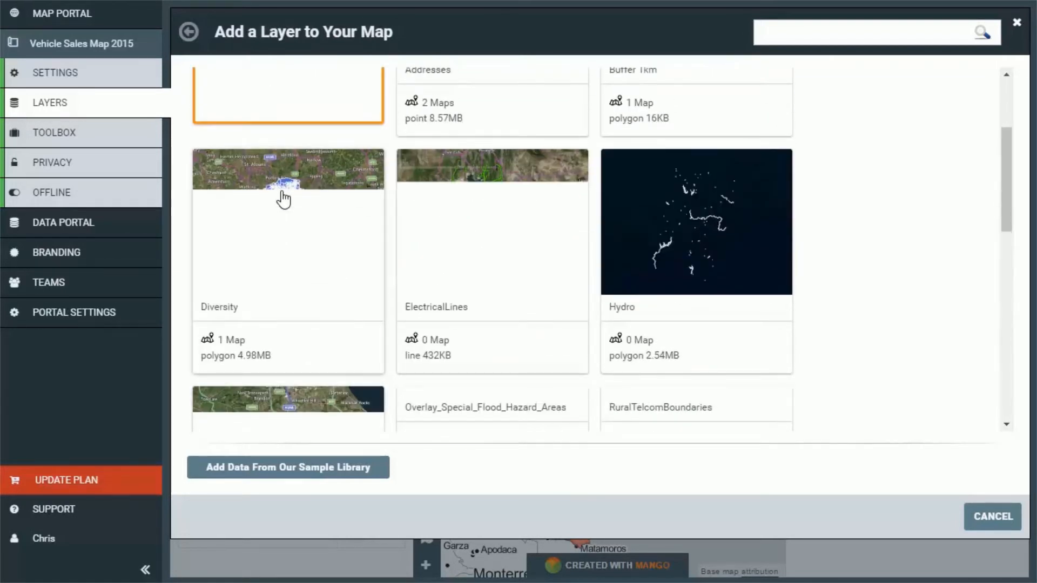
scroll(283, 200, "down", 10)
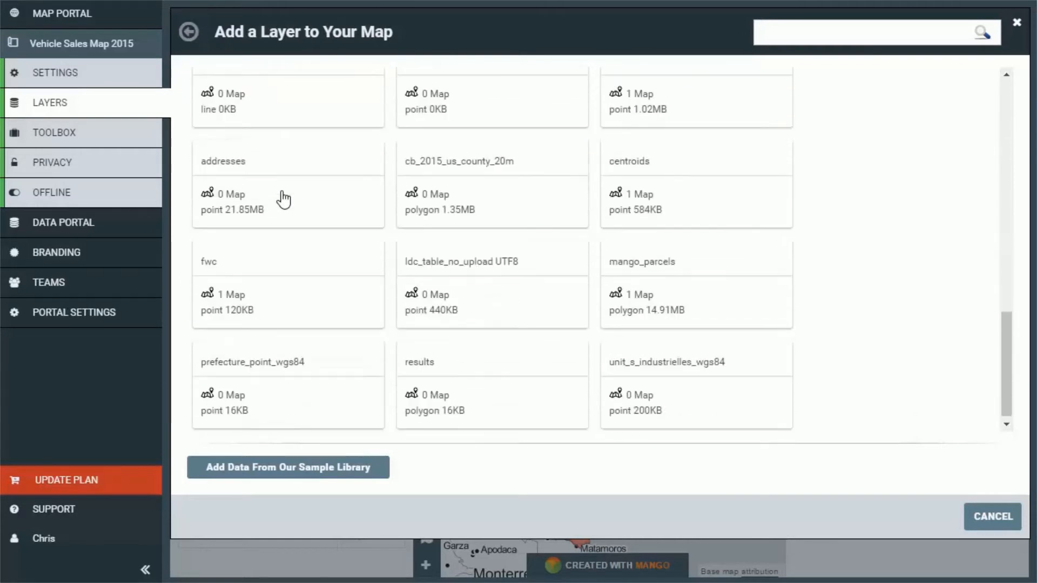
left_click(283, 199)
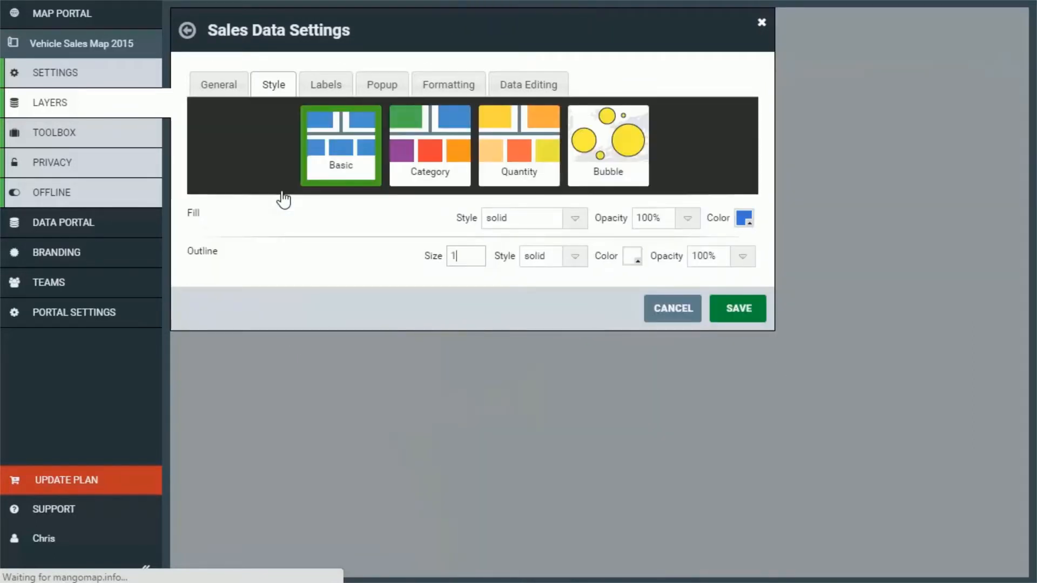
Rename the newly added Sales Data layer to "Population" in its general settings.
left_click(222, 90)
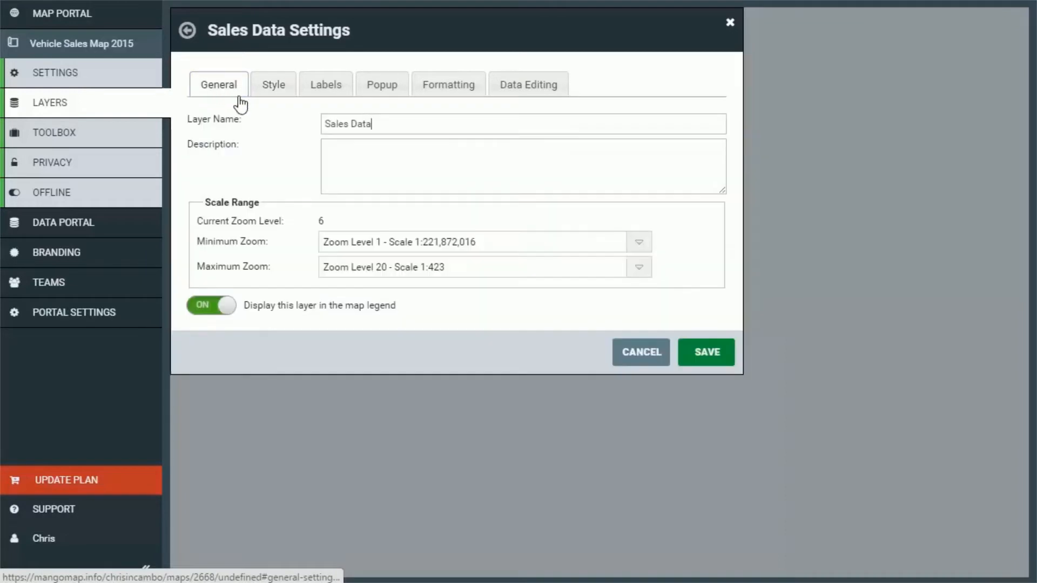
triple_click(388, 130)
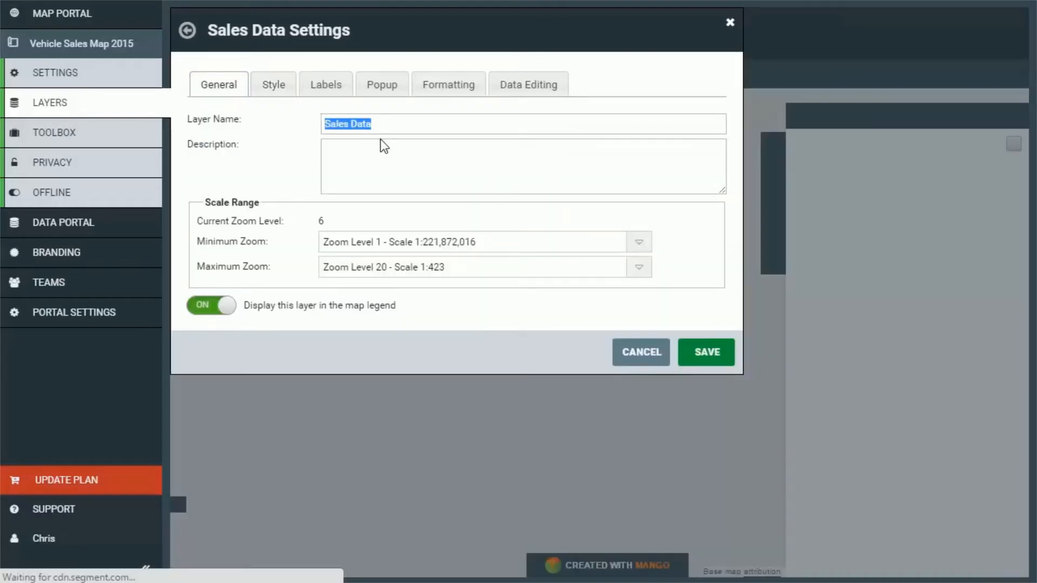
type("Population")
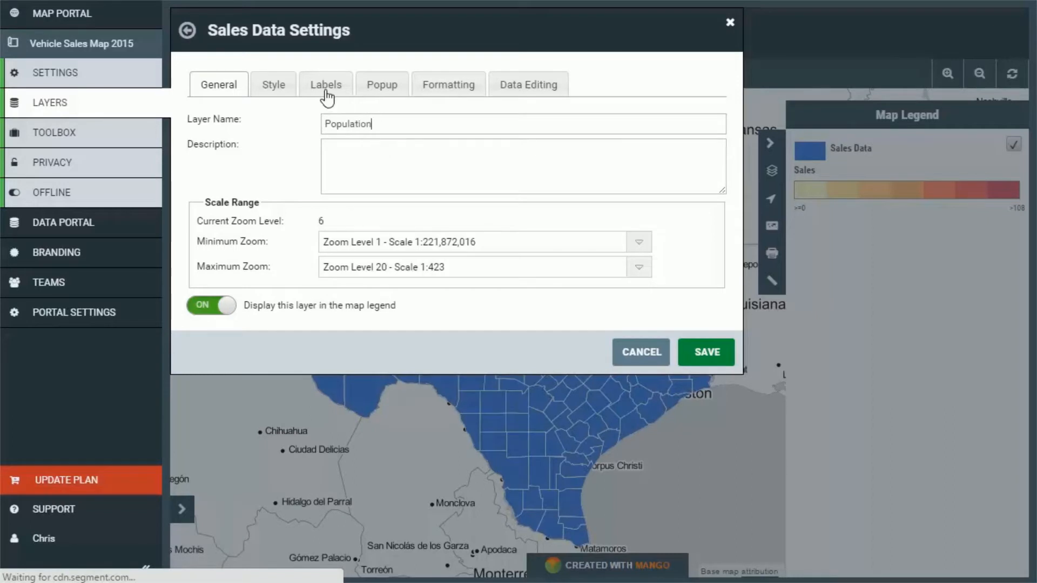
Style the new layer by Quantity on the pop column, using the light-to-dark blue color ramp.
left_click(273, 90)
left_click(505, 160)
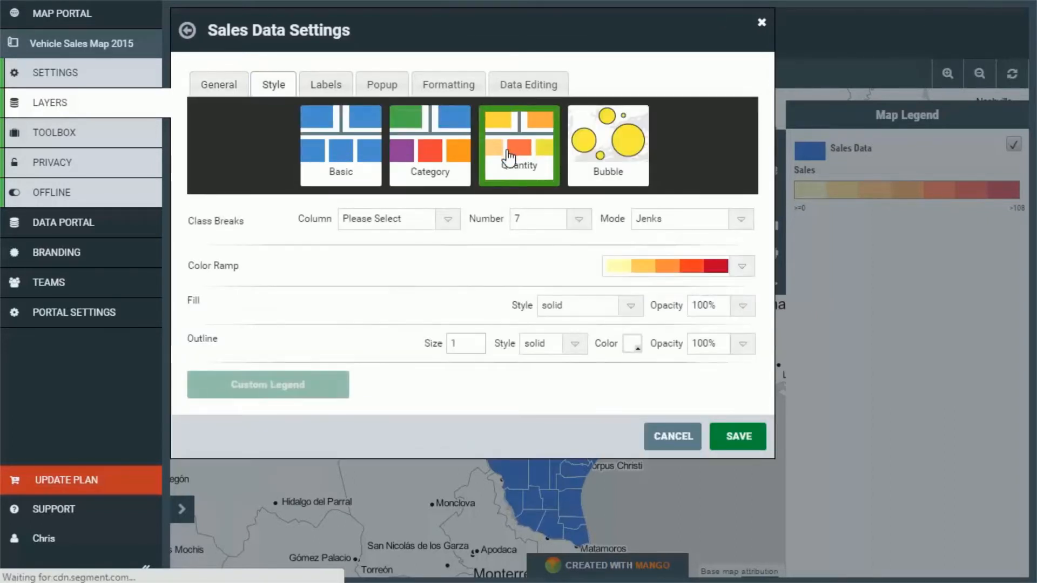
left_click(446, 217)
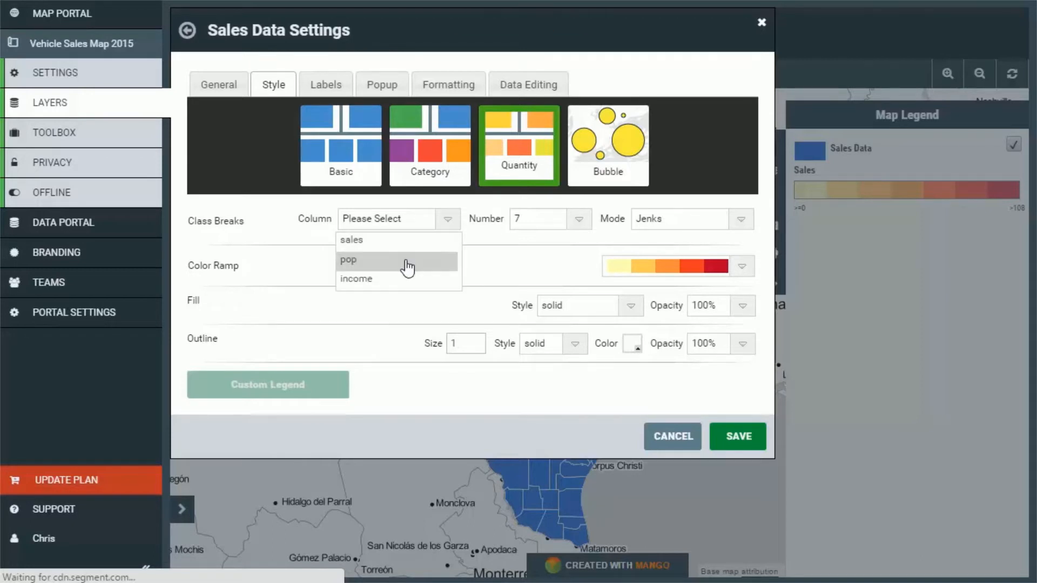
left_click(408, 262)
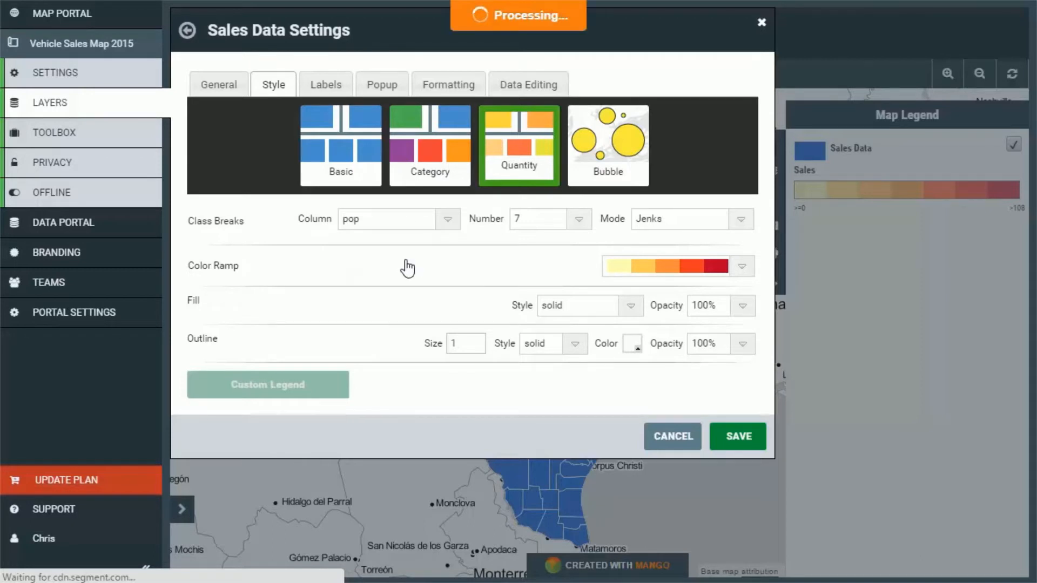
left_click(742, 268)
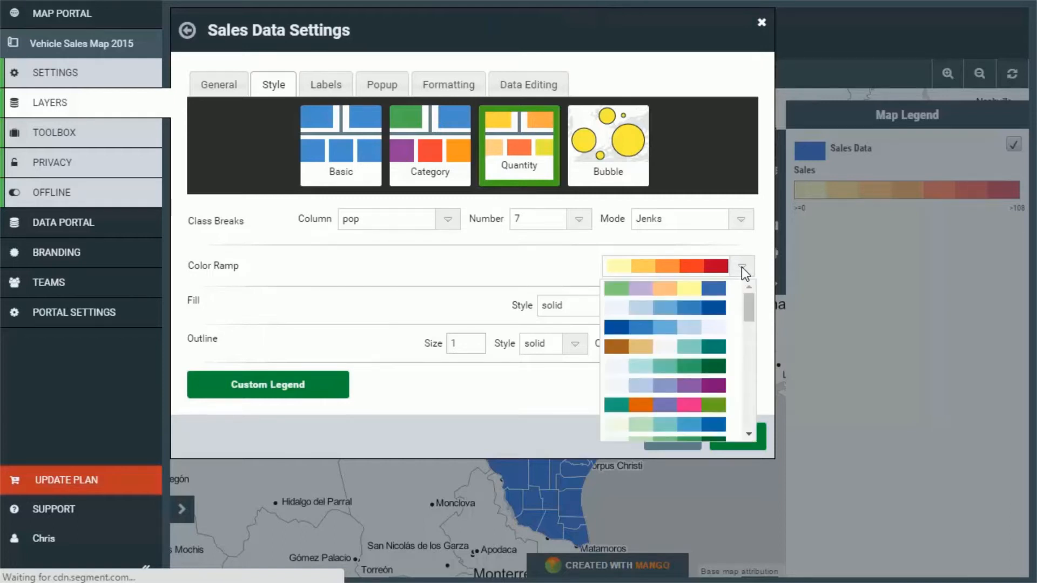
left_click(715, 309)
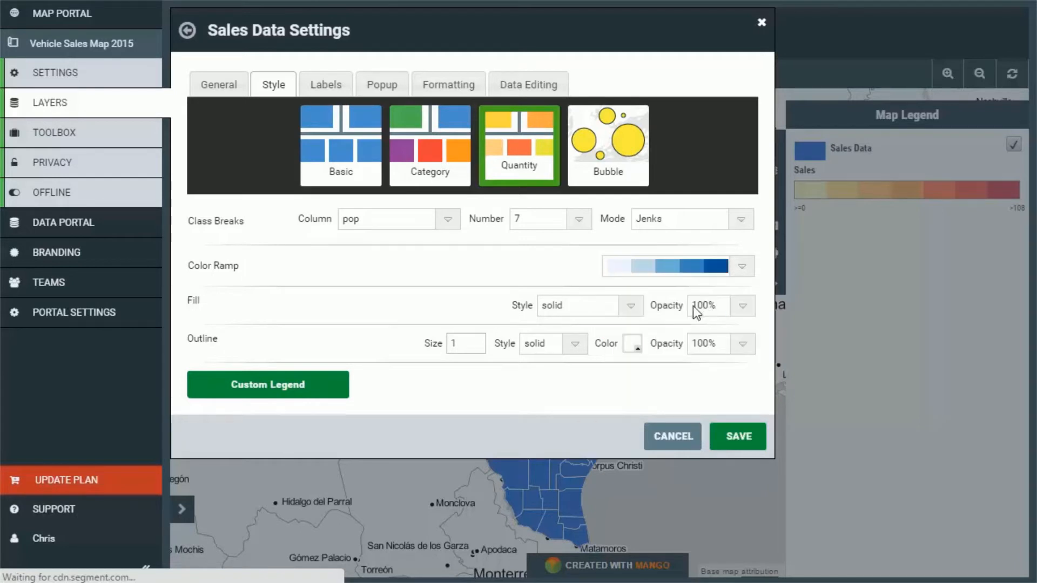
Set the new layer's outline color to dark grey #424242.
left_click(628, 348)
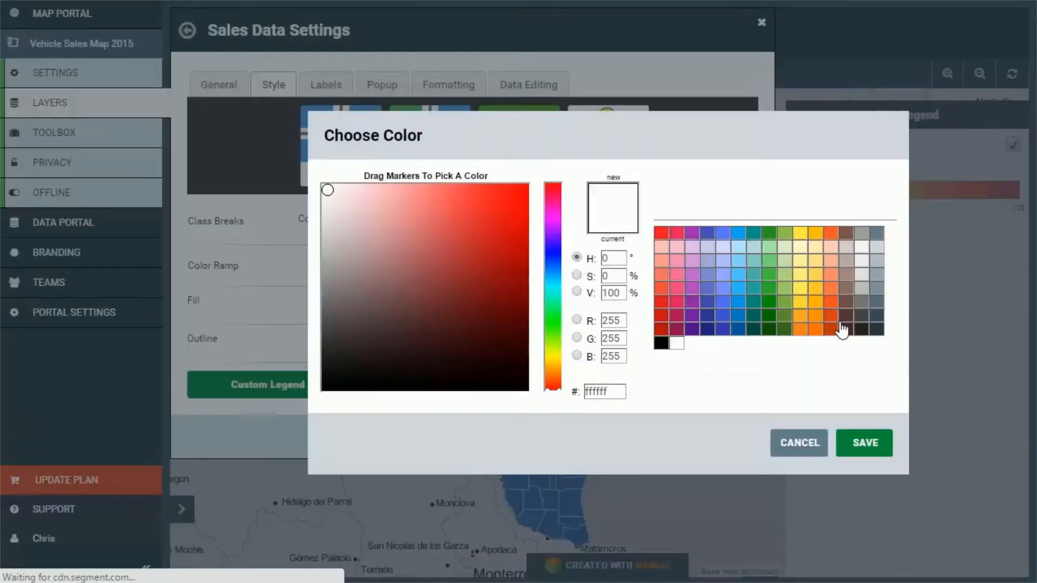
left_click(863, 319)
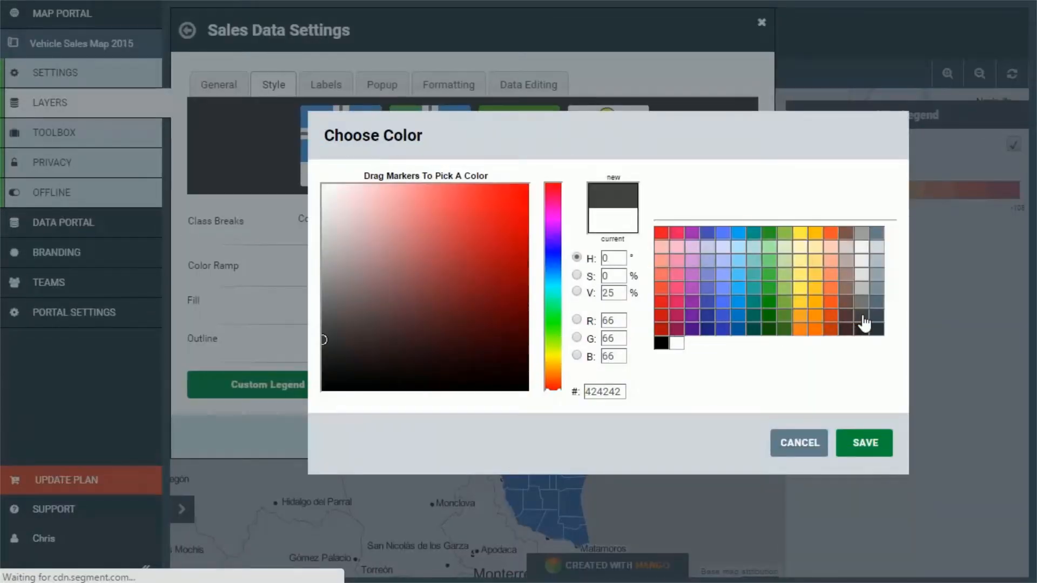
left_click(867, 444)
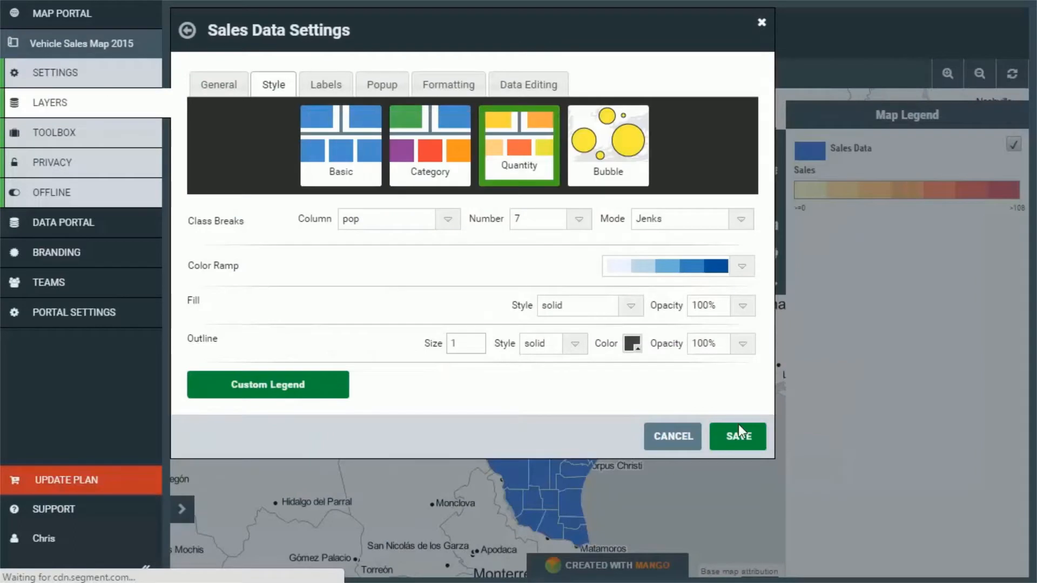
Set the new layer to No Popup and save its layer settings.
left_click(382, 86)
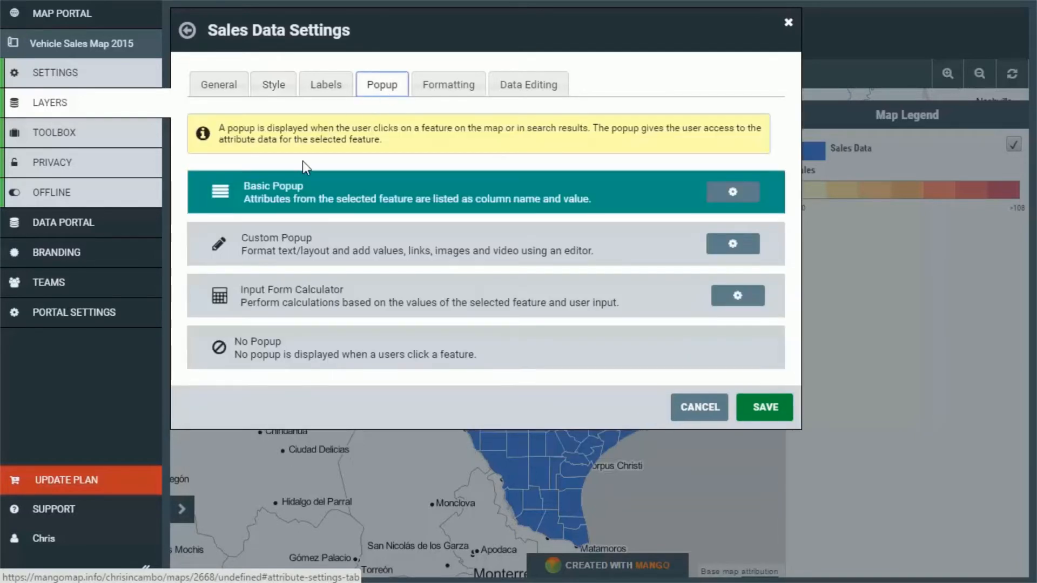
left_click(304, 357)
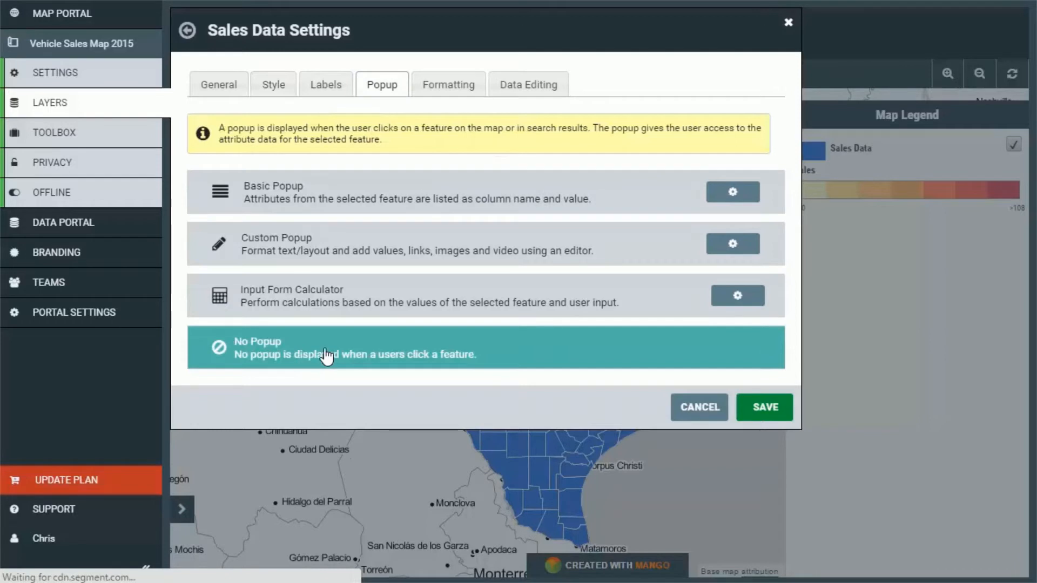
left_click(767, 409)
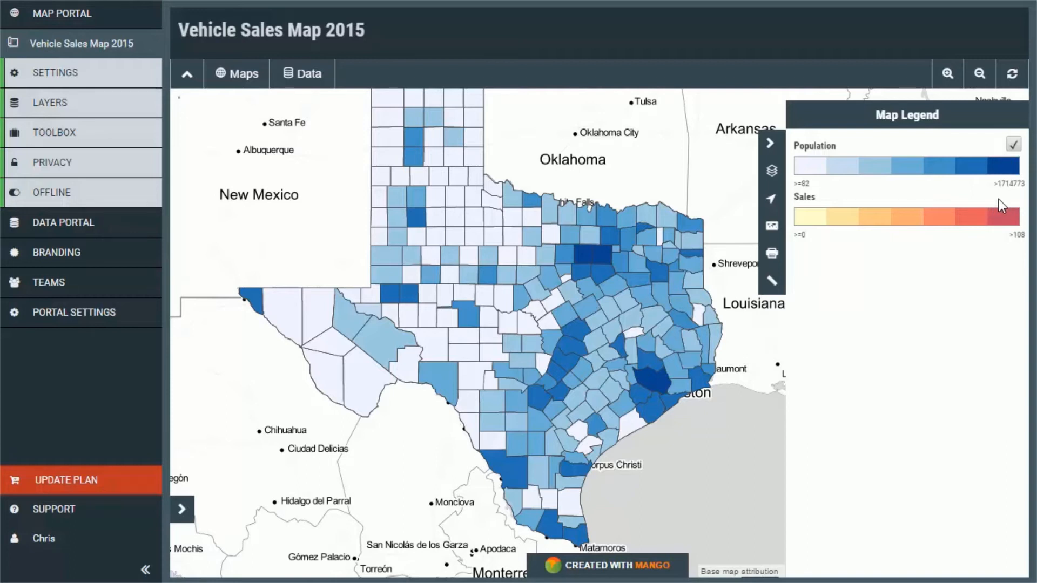
Add a second layer group, move the Population layer into it, and close the layer settings.
left_click(45, 108)
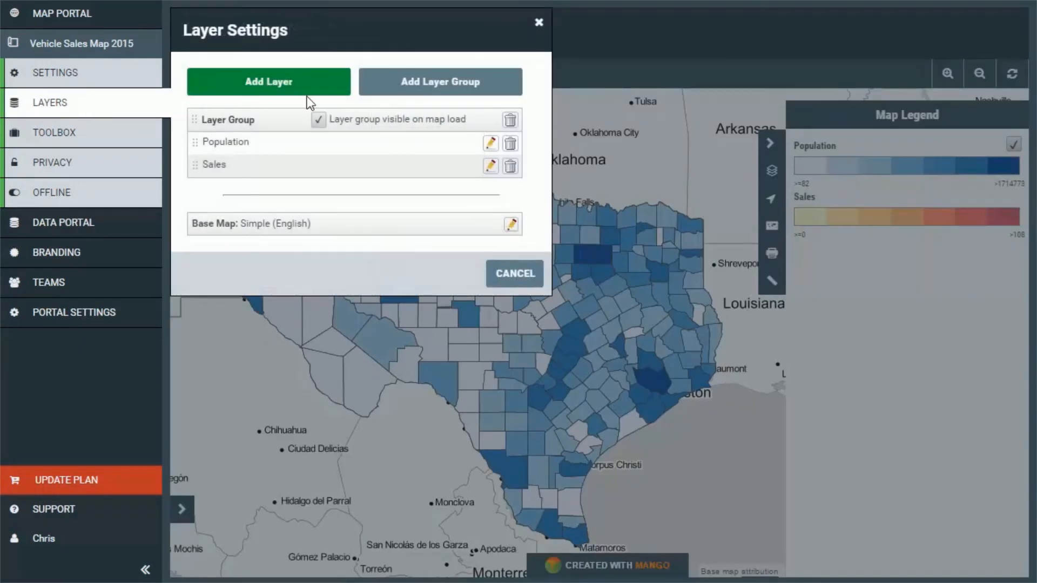
left_click(450, 93)
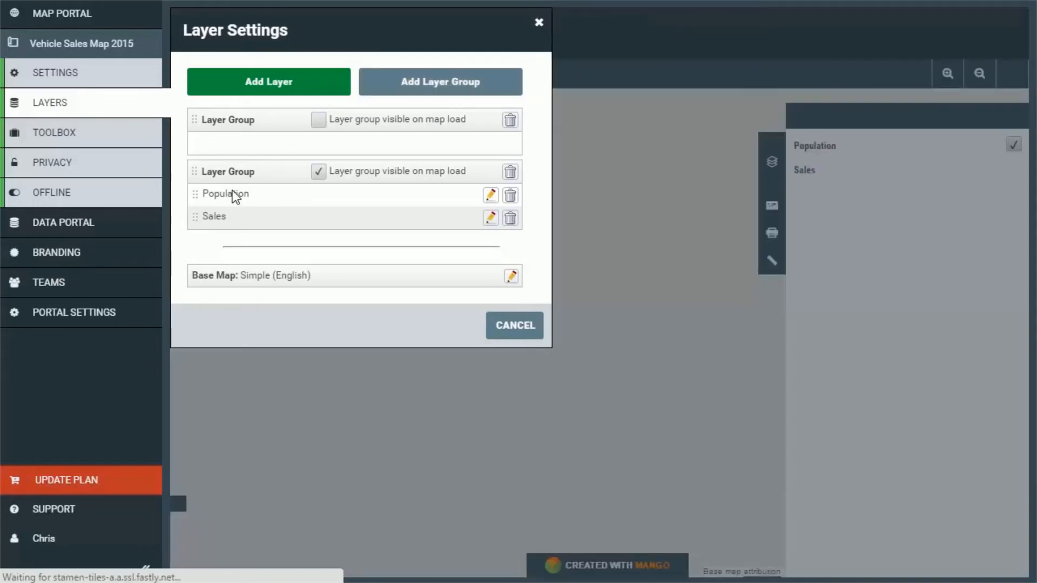
left_click_drag(233, 196, 234, 147)
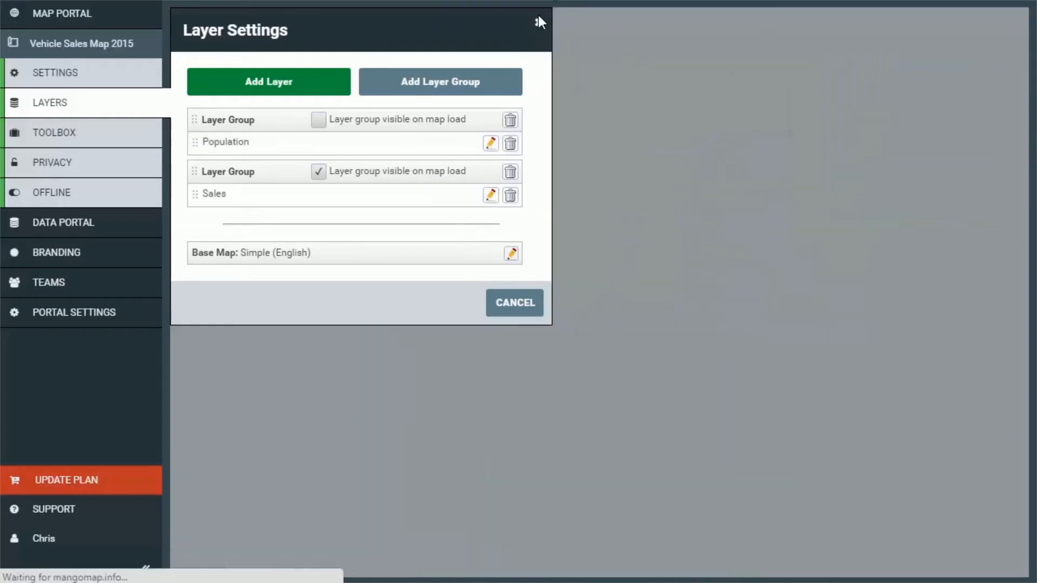
left_click(538, 25)
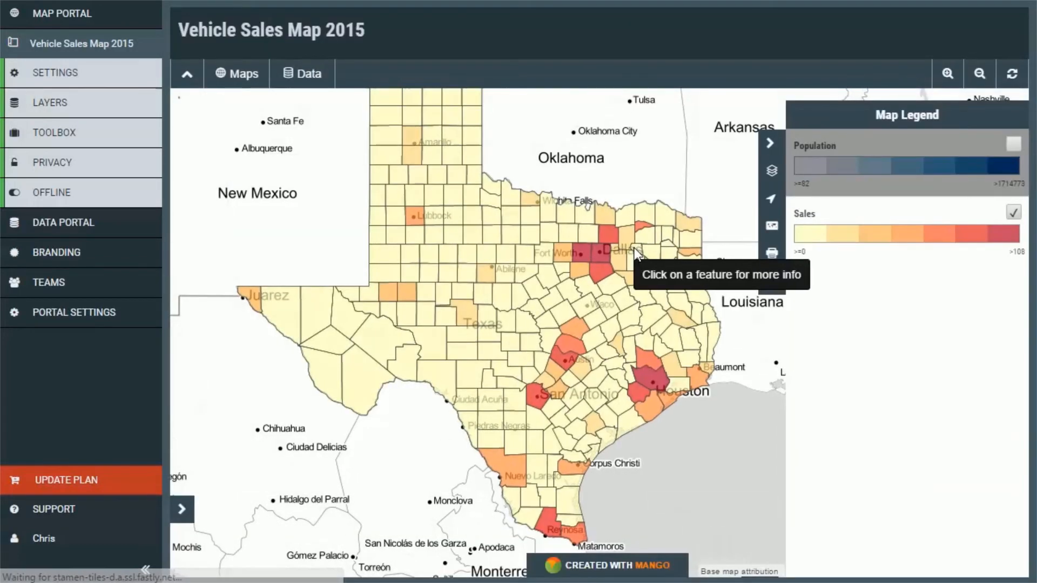
Switch the Population layer on and off again in the map legend to compare it with Sales.
left_click(1014, 144)
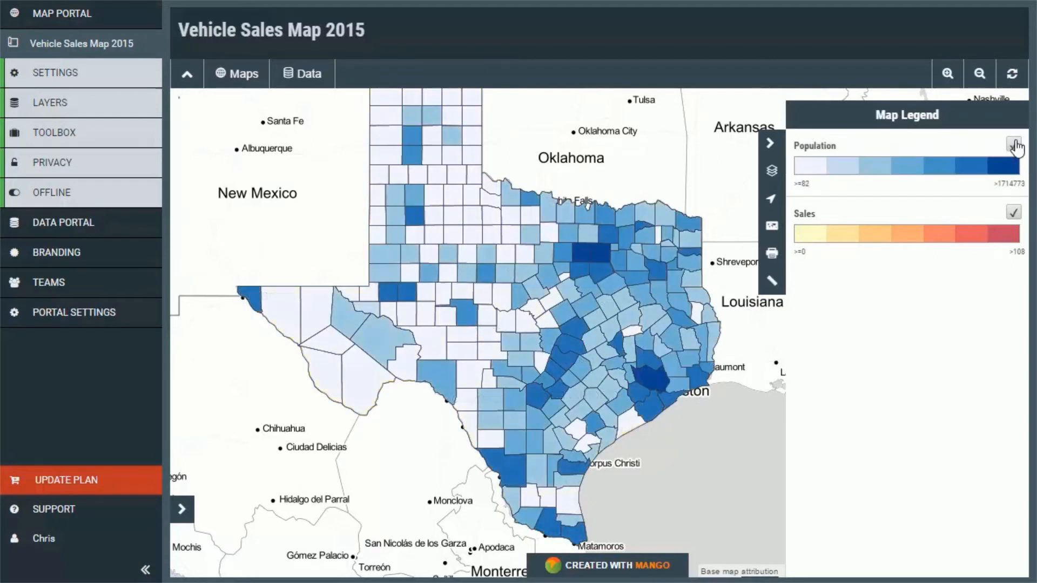
left_click(1015, 145)
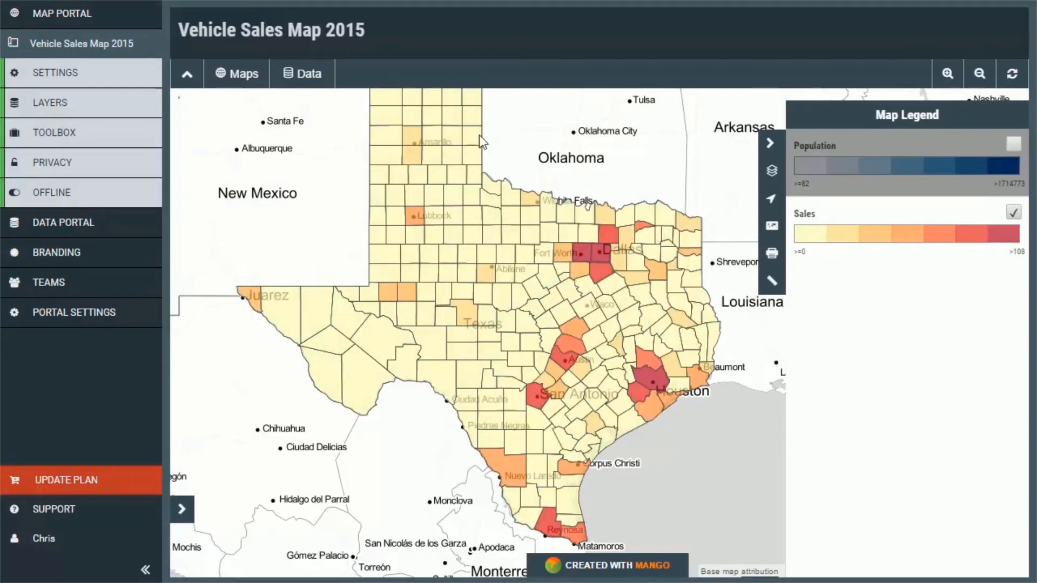
Add the 96KB Texas Sales Data polygon dataset to the map as another layer.
left_click(34, 81)
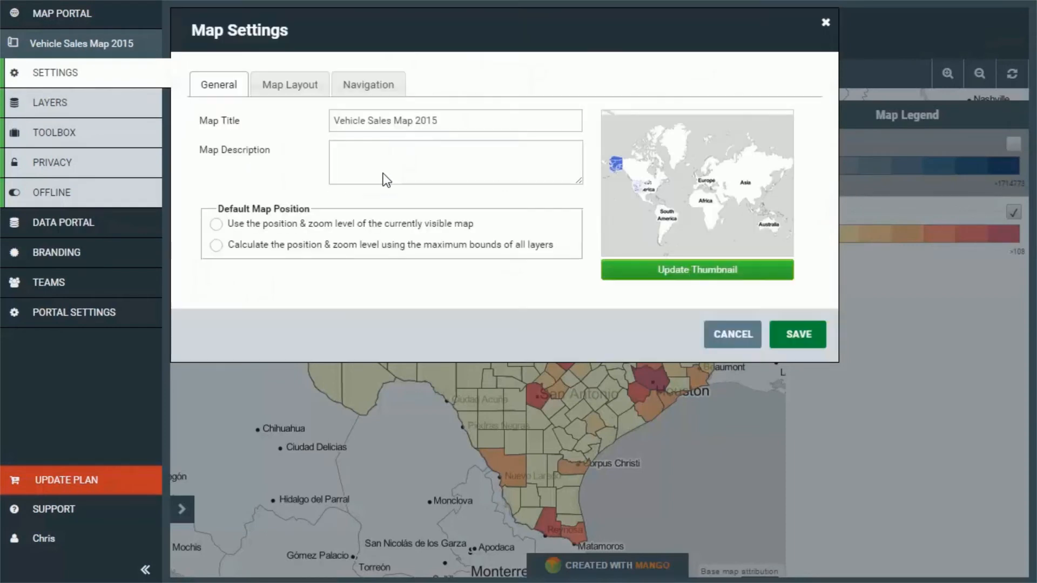
left_click(108, 107)
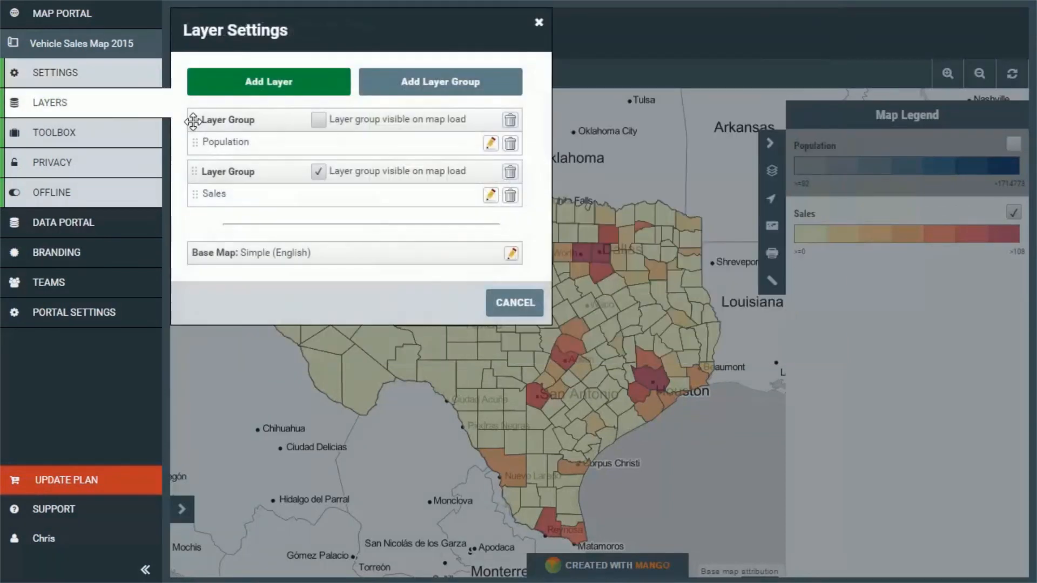
left_click(301, 88)
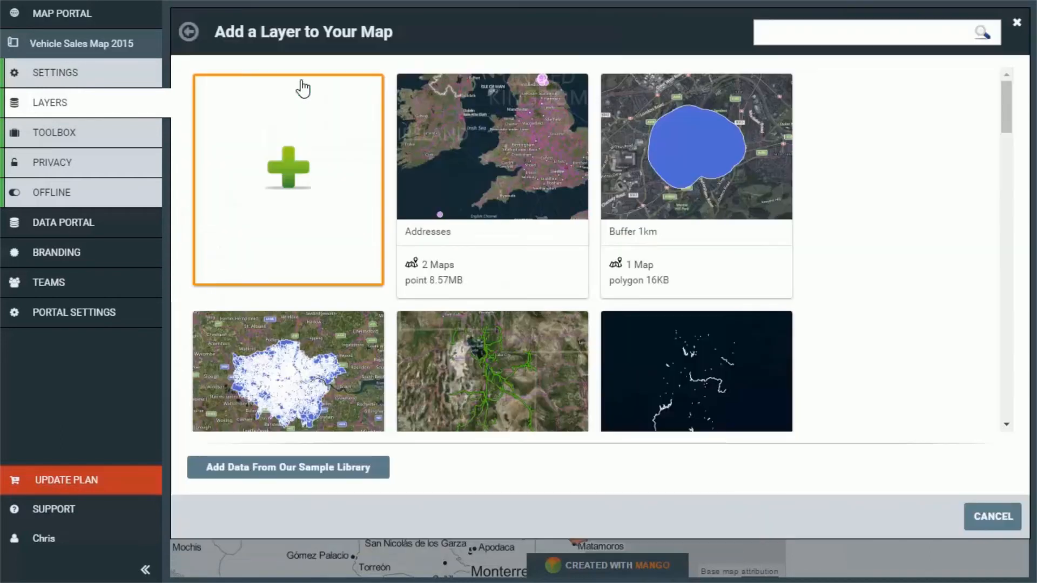
scroll(325, 235, "down", 15)
scroll(326, 241, "up", 5)
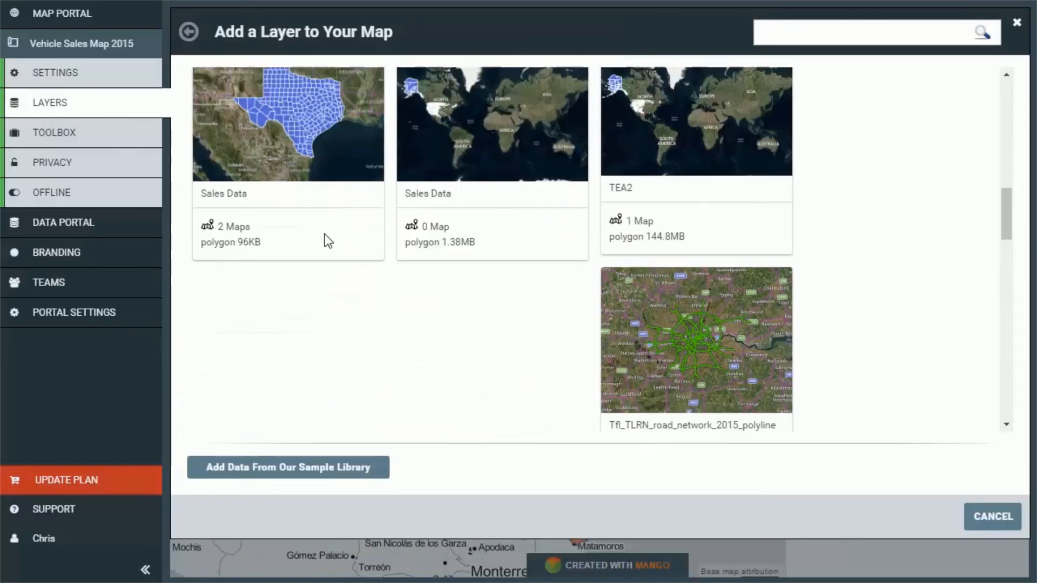
left_click(240, 292)
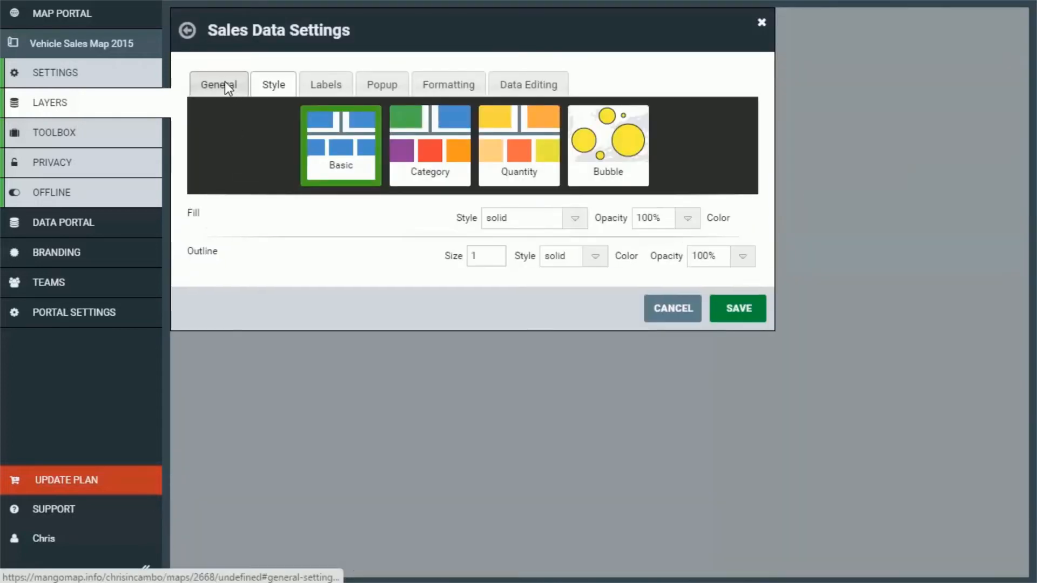
Rename the newly added Sales Data layer as Median Household Income.
left_click(225, 82)
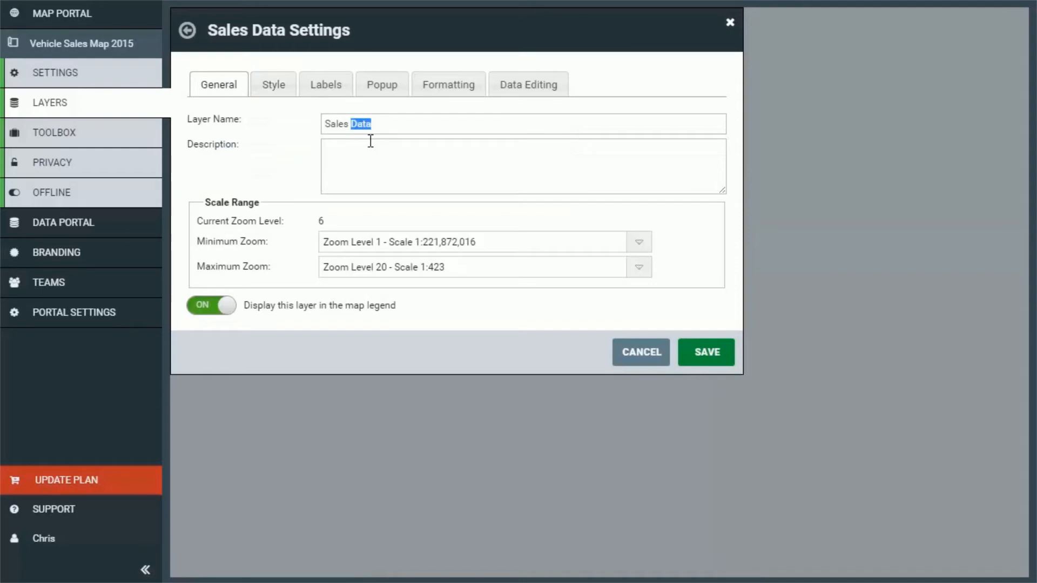
left_click(382, 121)
key("ctrl+a")
type("Median Hou")
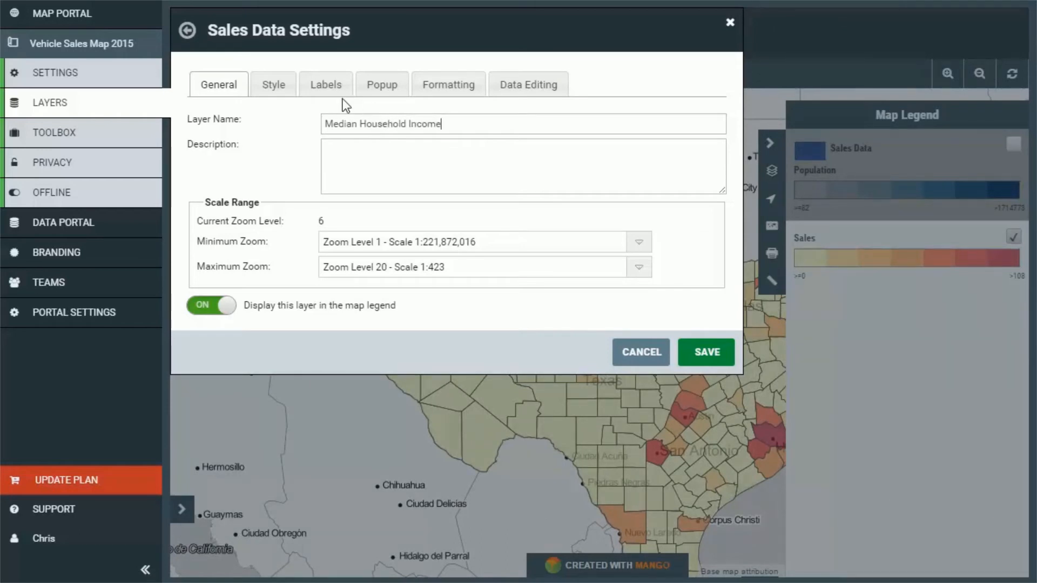
Give the Median Household Income layer the Quantity style with class breaks based on the income column.
left_click(274, 87)
left_click(516, 146)
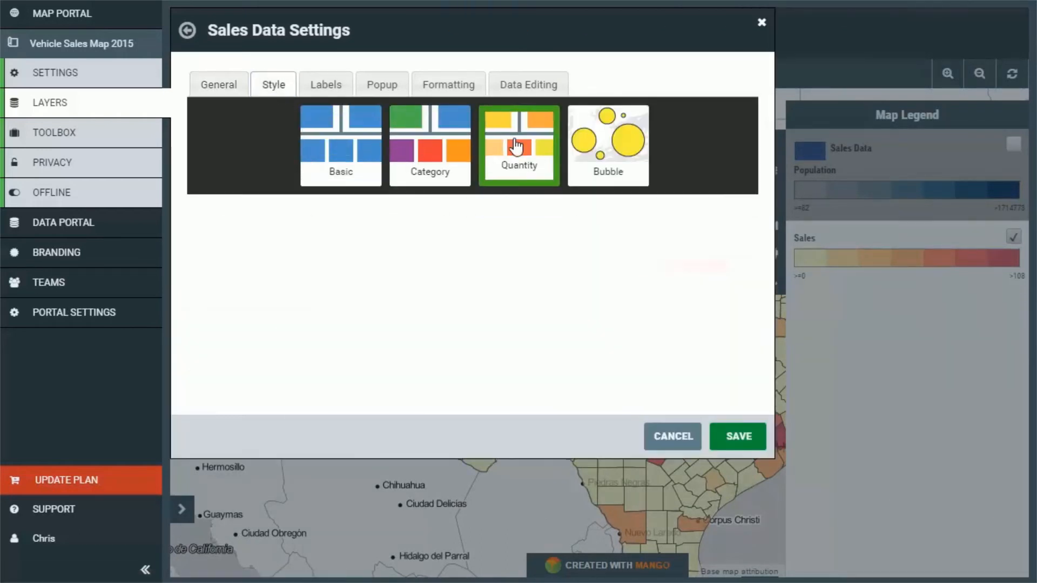
left_click(445, 222)
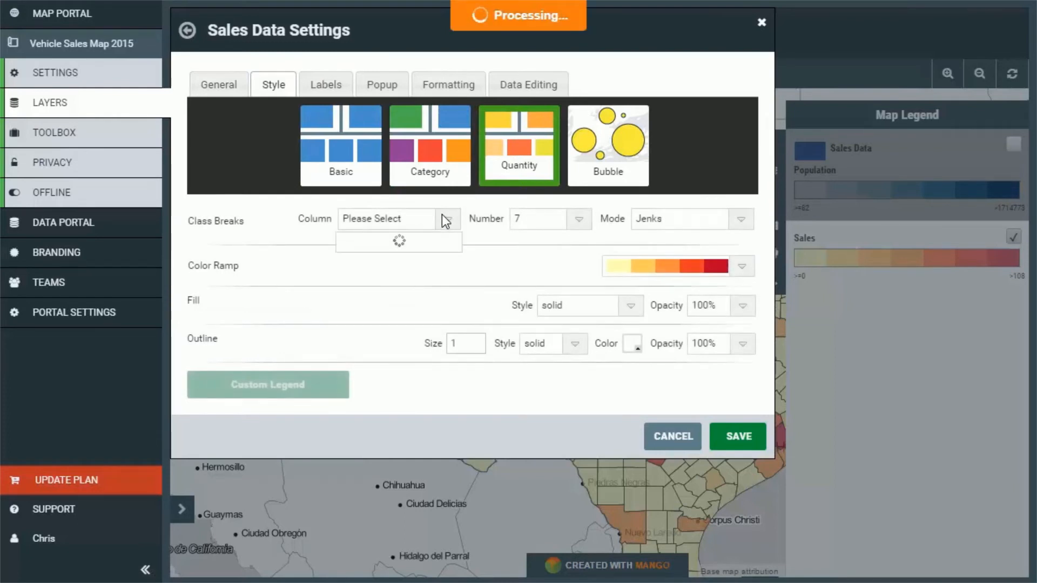
left_click(367, 280)
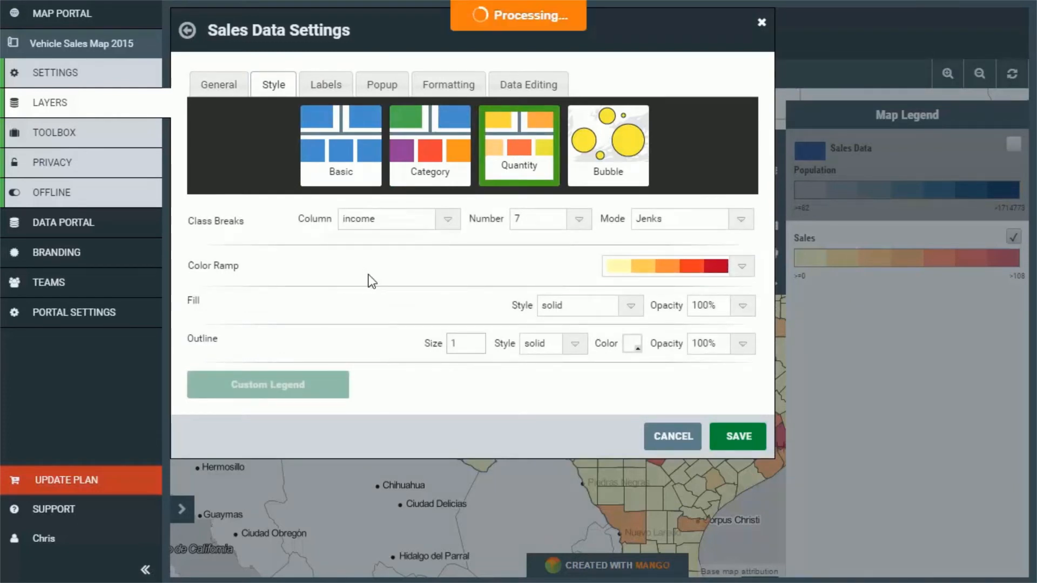
Apply the light-to-dark green color ramp to the income classes.
left_click(743, 268)
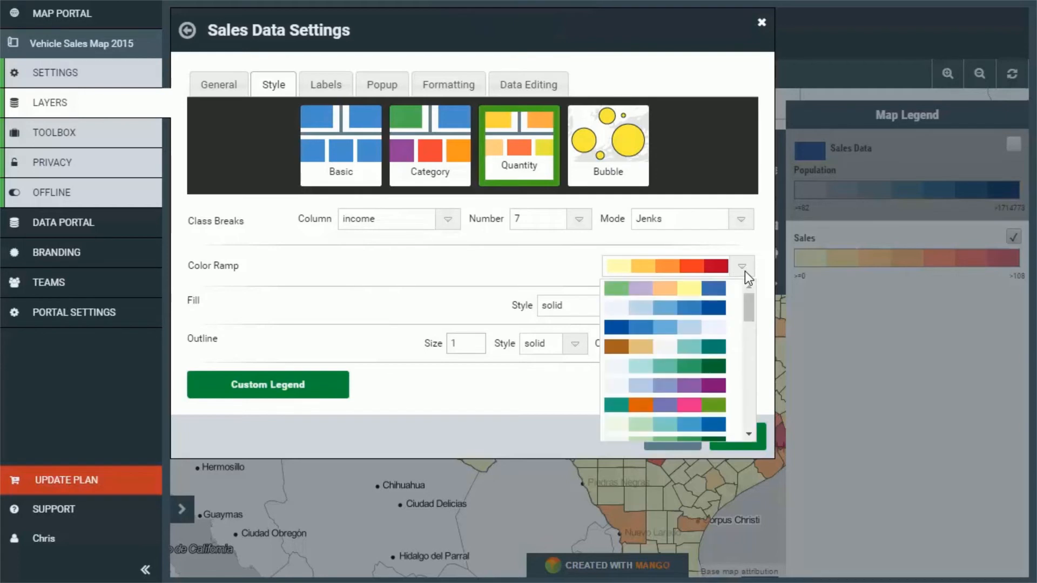
scroll(706, 301, "down", 5)
scroll(708, 313, "up", 2)
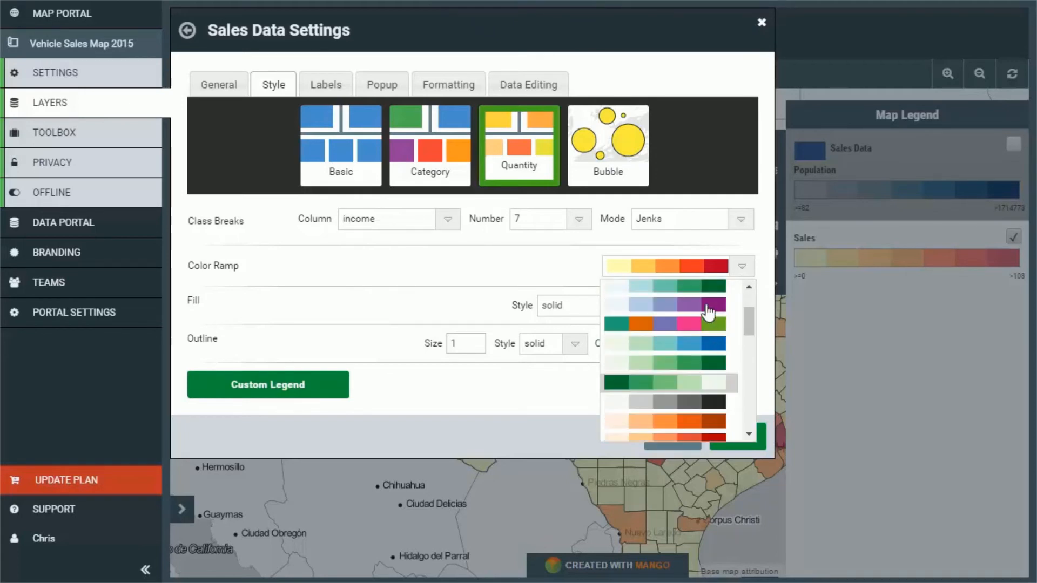
left_click(701, 361)
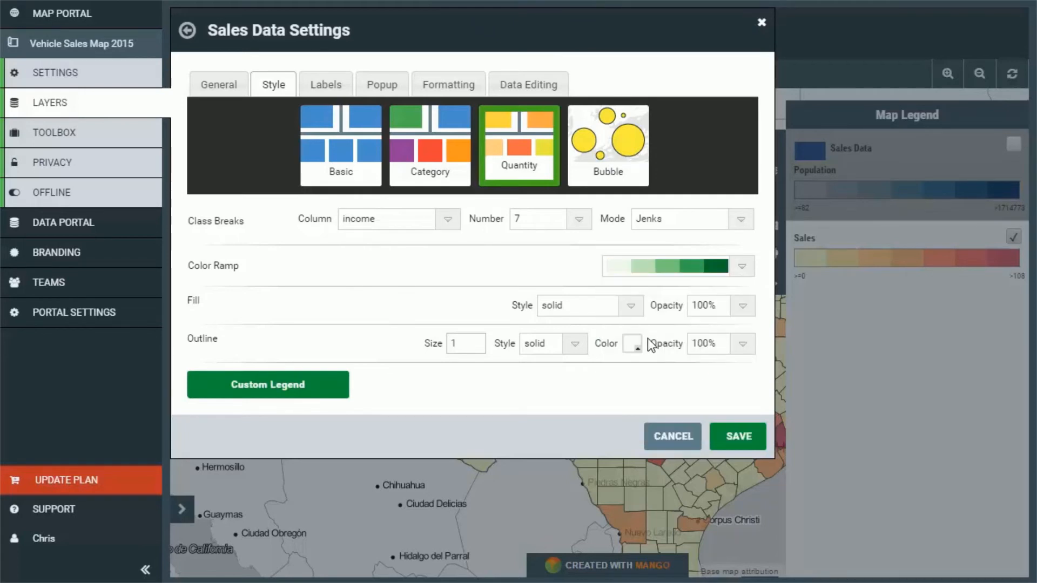
Set the income layer's outline color to dark grey.
left_click(631, 344)
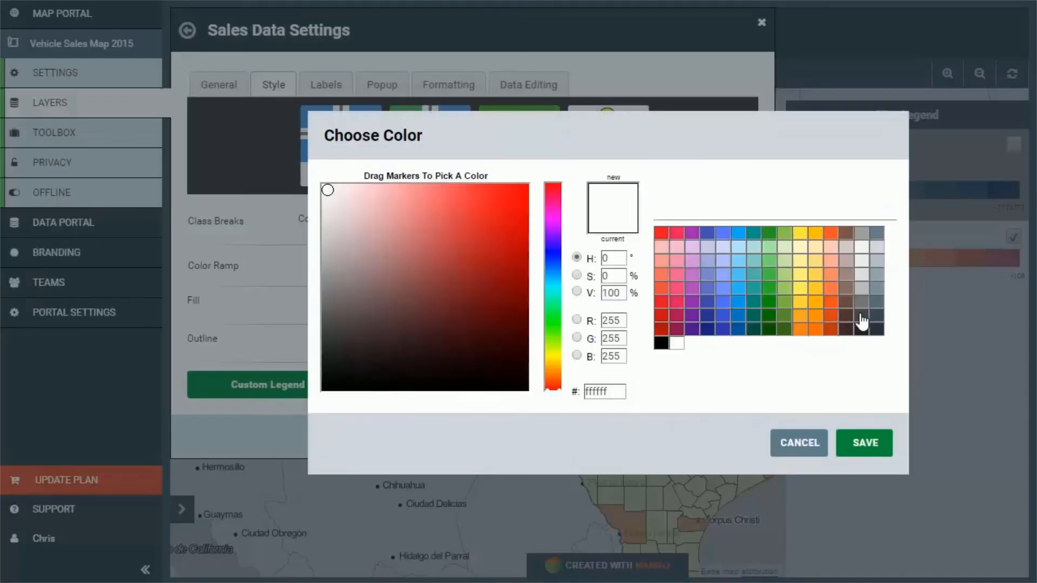
left_click(862, 322)
left_click(856, 450)
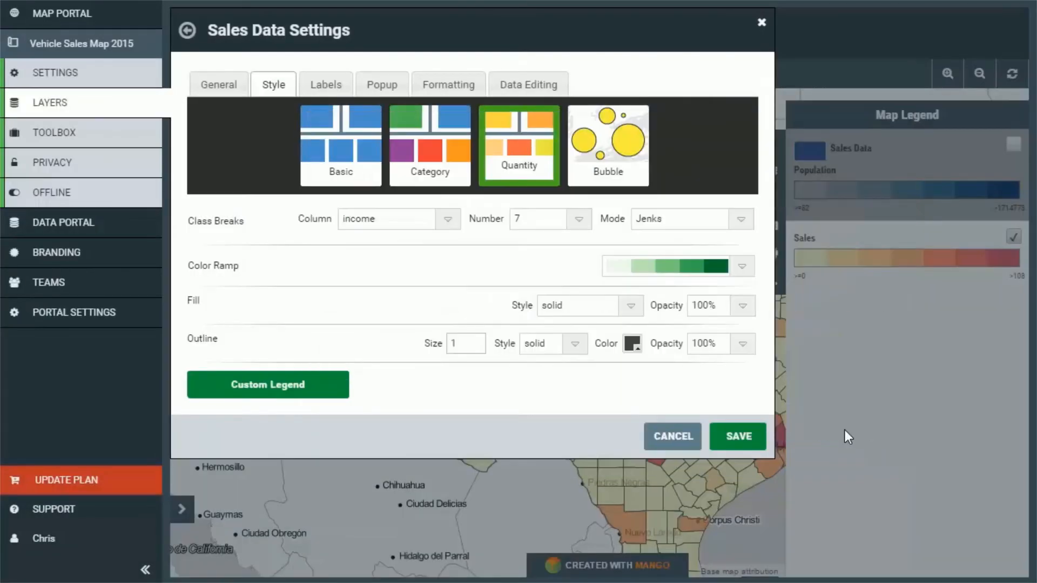
Set the income layer to No Popup and save its layer settings.
left_click(382, 85)
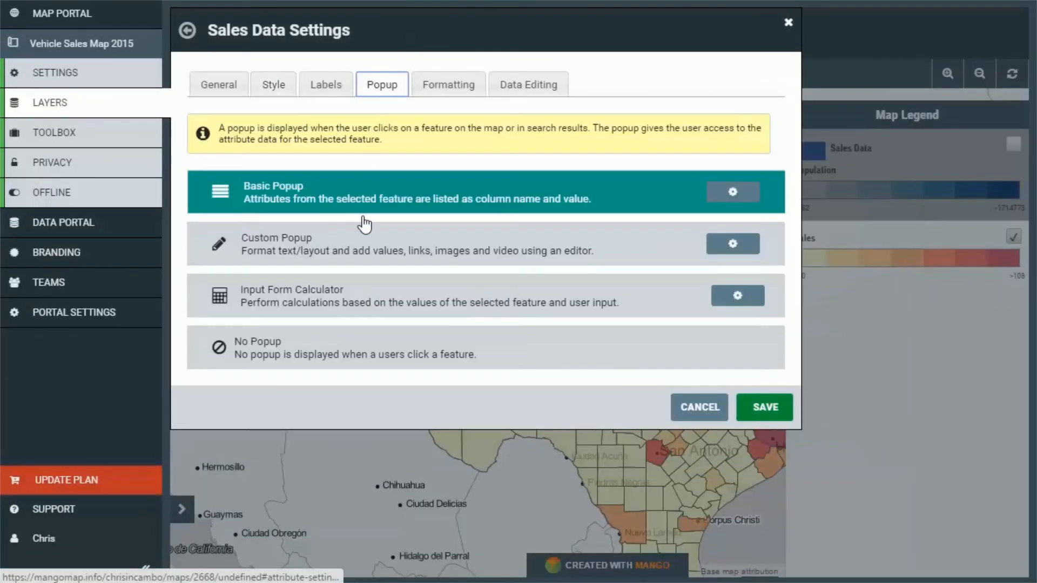
left_click(438, 367)
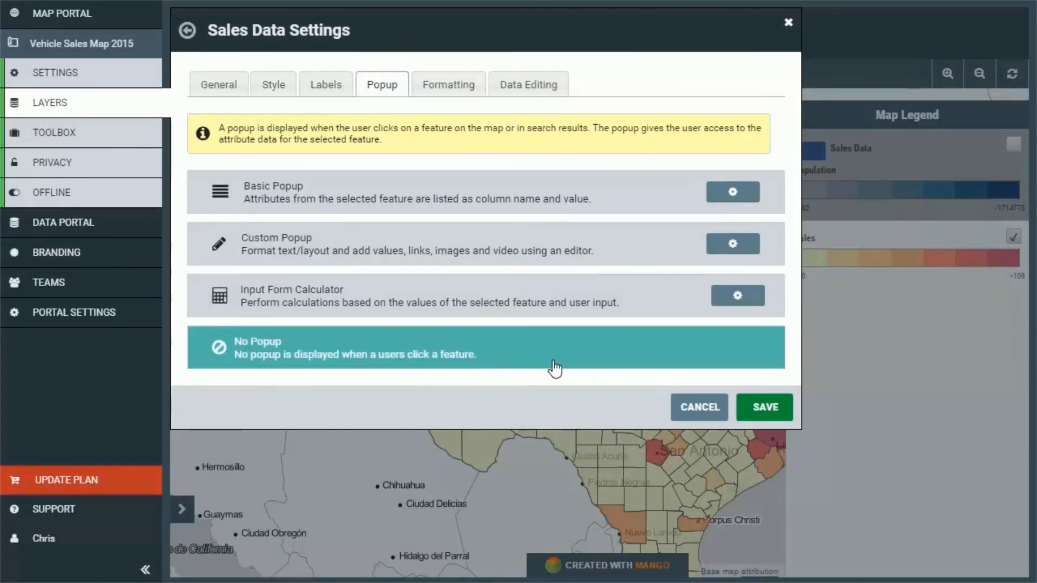
left_click(767, 407)
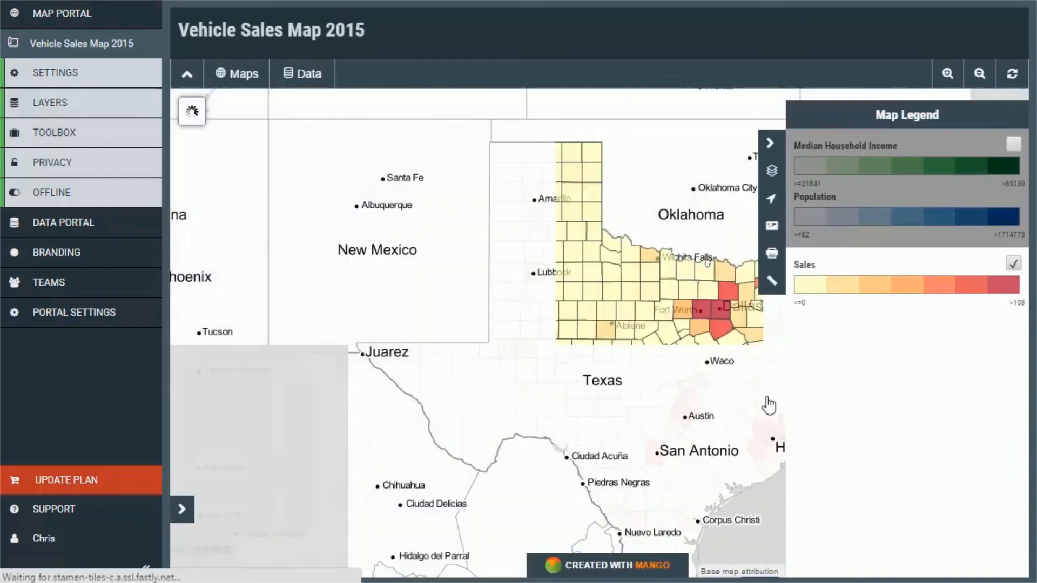
Add a third layer group so Median Household Income and Population sit in separate groups, and close the layer settings.
left_click_drag(712, 386, 582, 332)
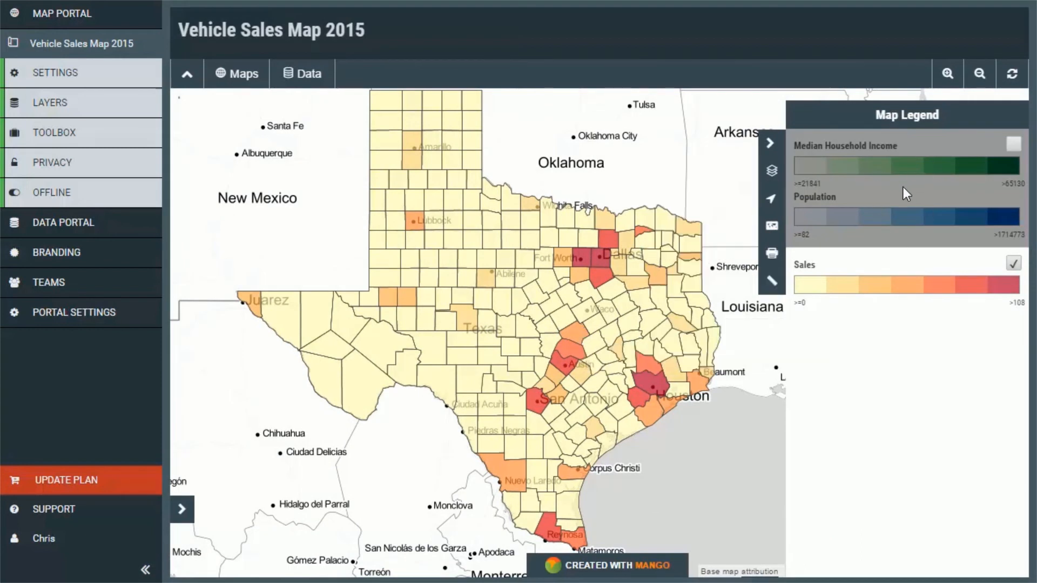
left_click(106, 102)
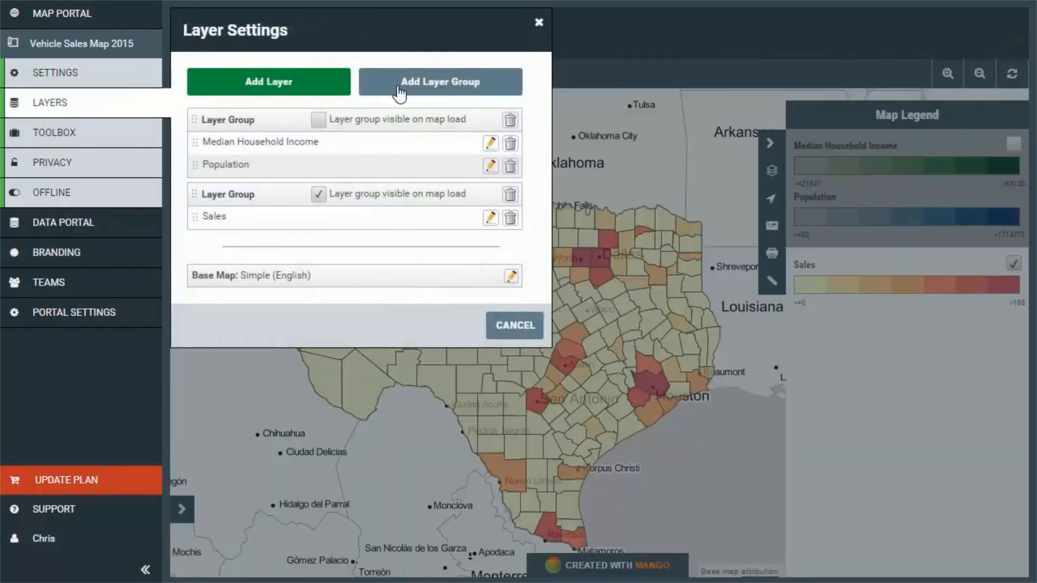
left_click(406, 84)
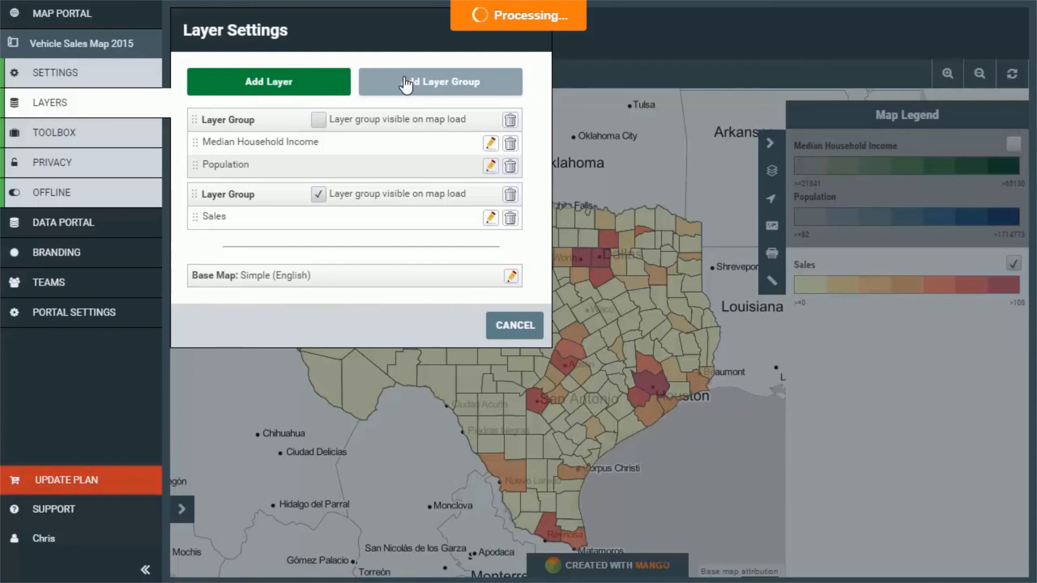
left_click_drag(271, 195, 269, 135)
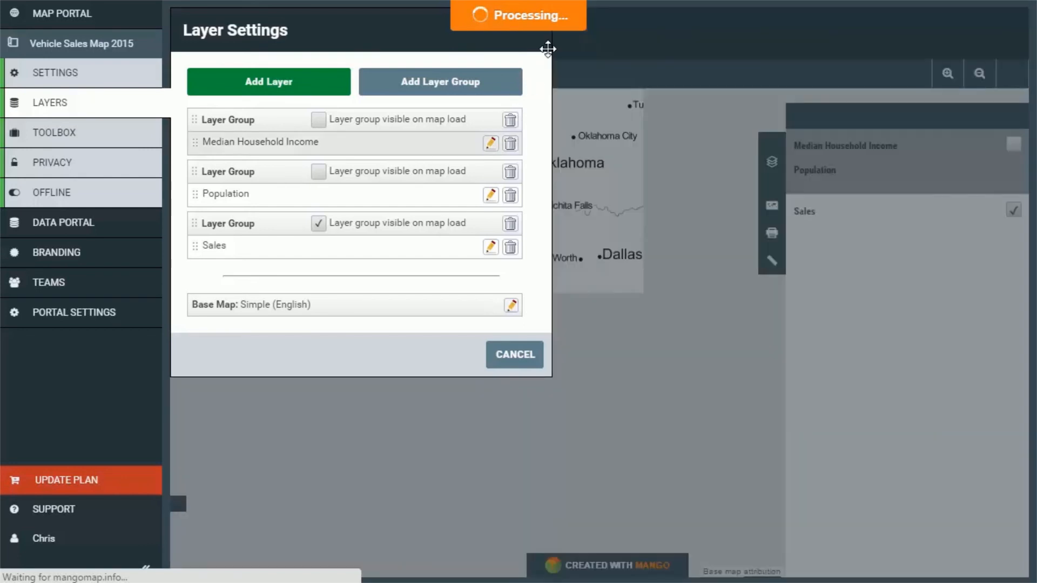
left_click(540, 24)
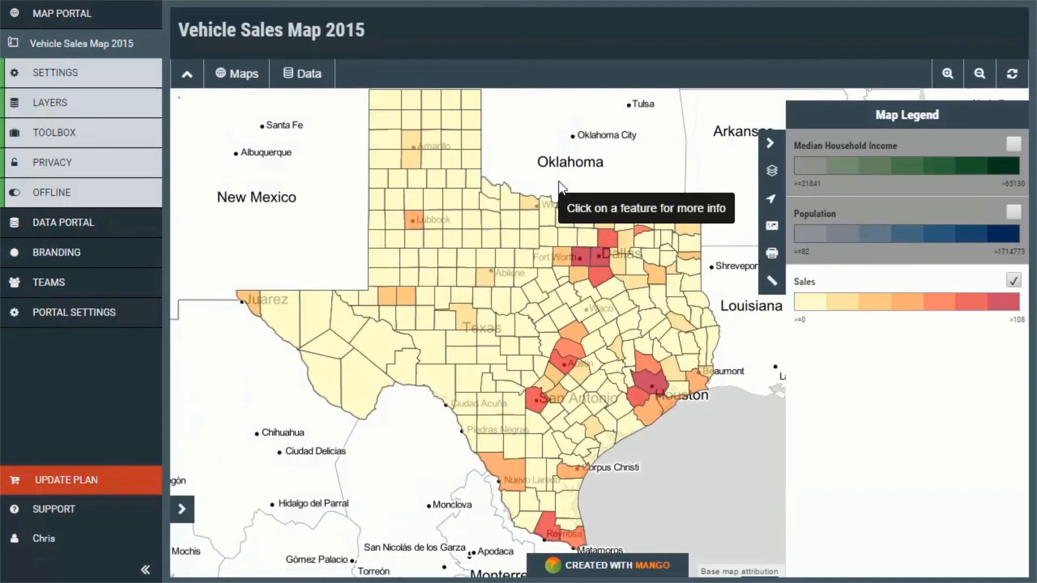
Switch Median Household Income on and off in the map legend, and switch Population on to compare the layers.
left_click(1015, 145)
left_click(1014, 145)
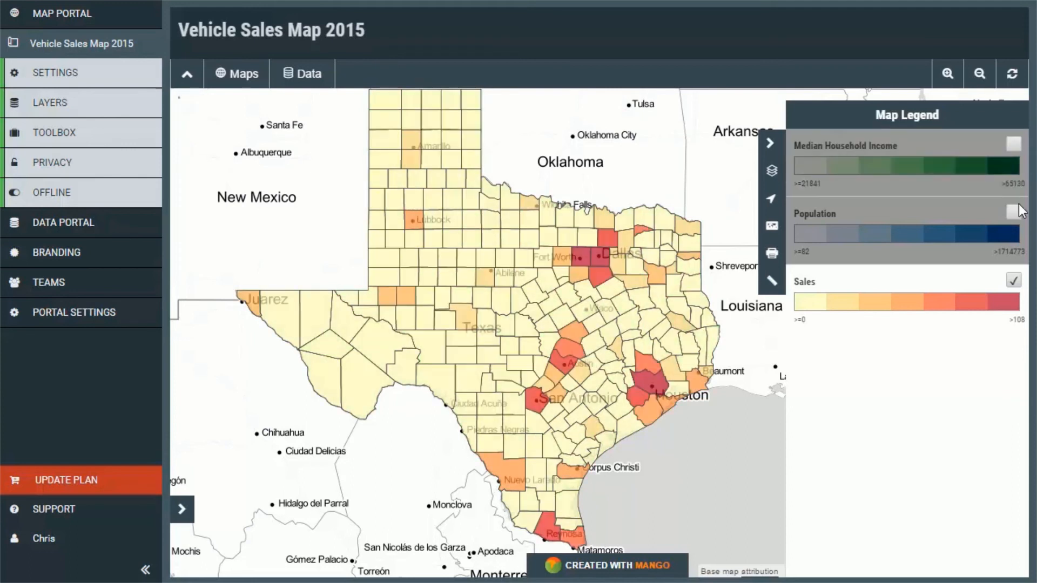
left_click(1014, 213)
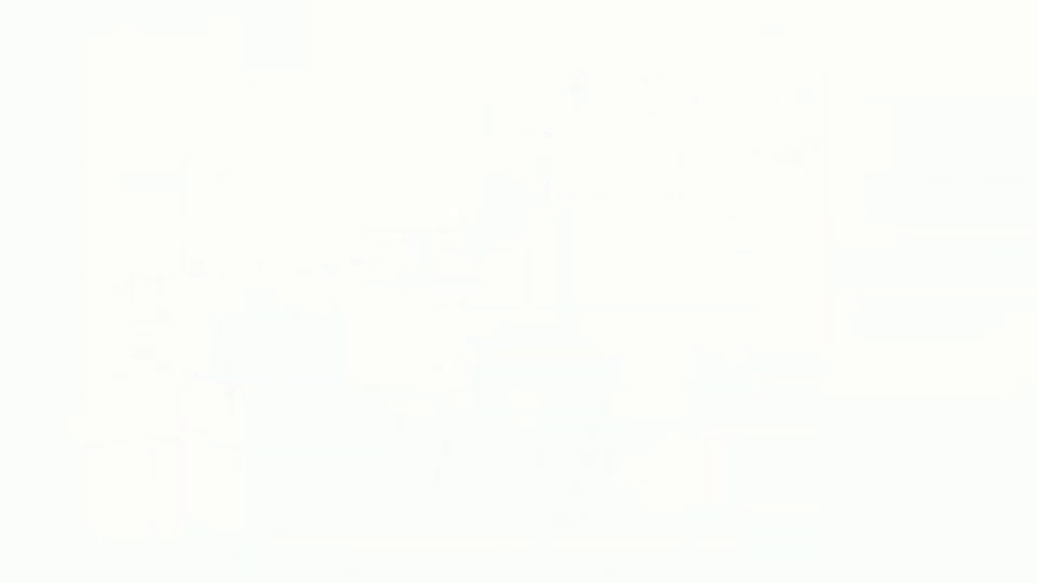